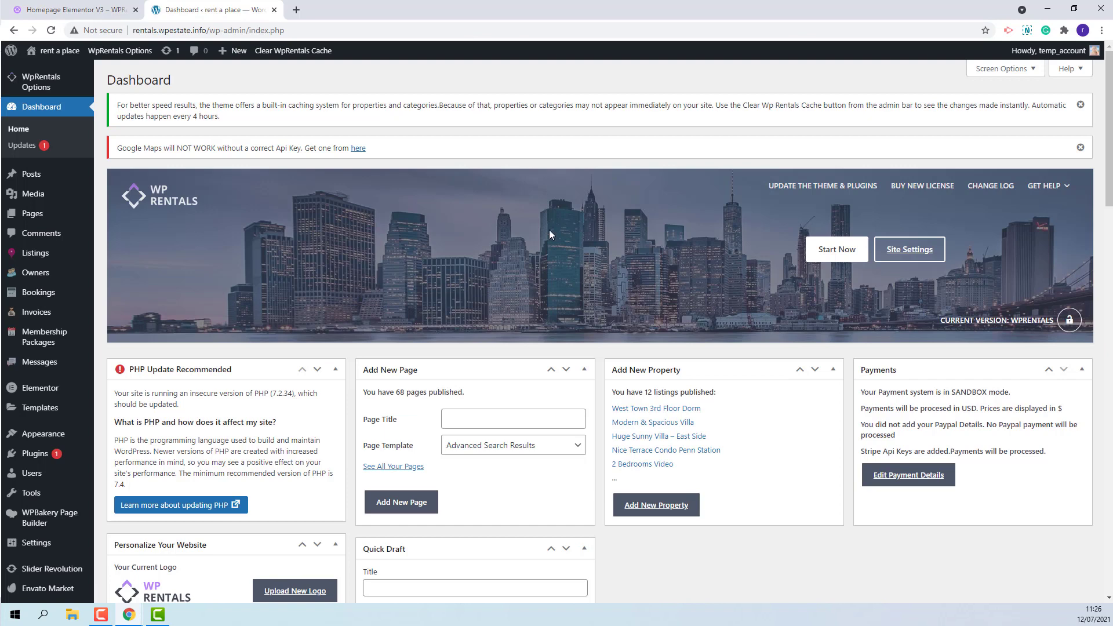
- Go to WpRentals Options › Payments & Submit › Booking Payment Options
{"action": "mouse_move", "coordinate": [37, 82]}
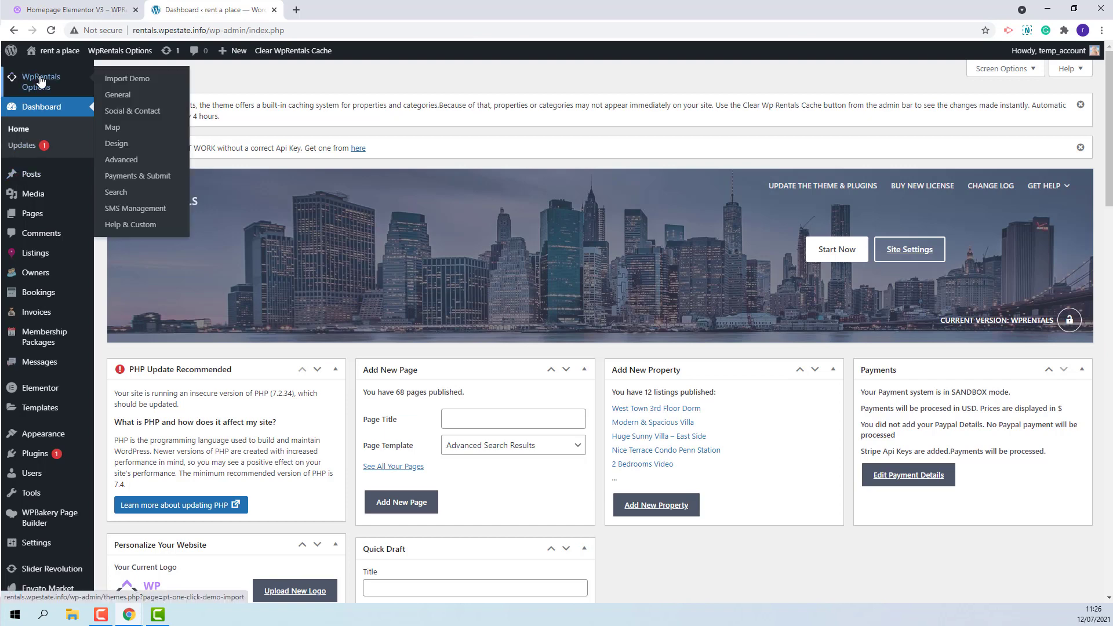
{"action": "left_click", "coordinate": [132, 179]}
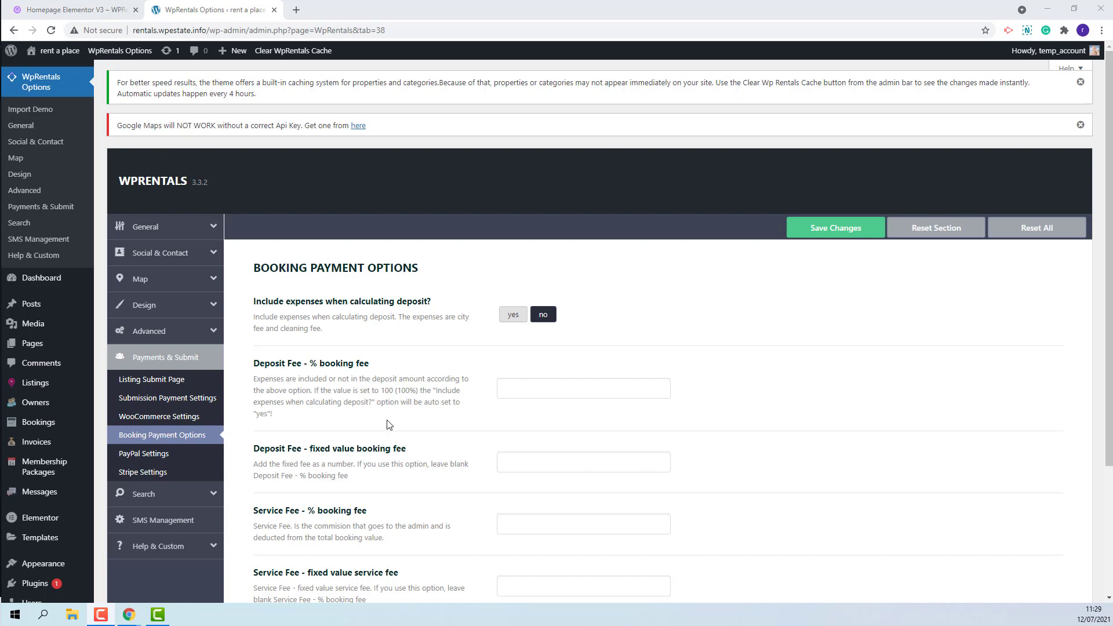
- Enter a 50% booking deposit fee and a 10% service fee, then open the front page
{"action": "scroll", "coordinate": [392, 424], "scroll_direction": "down", "scroll_amount": 1}
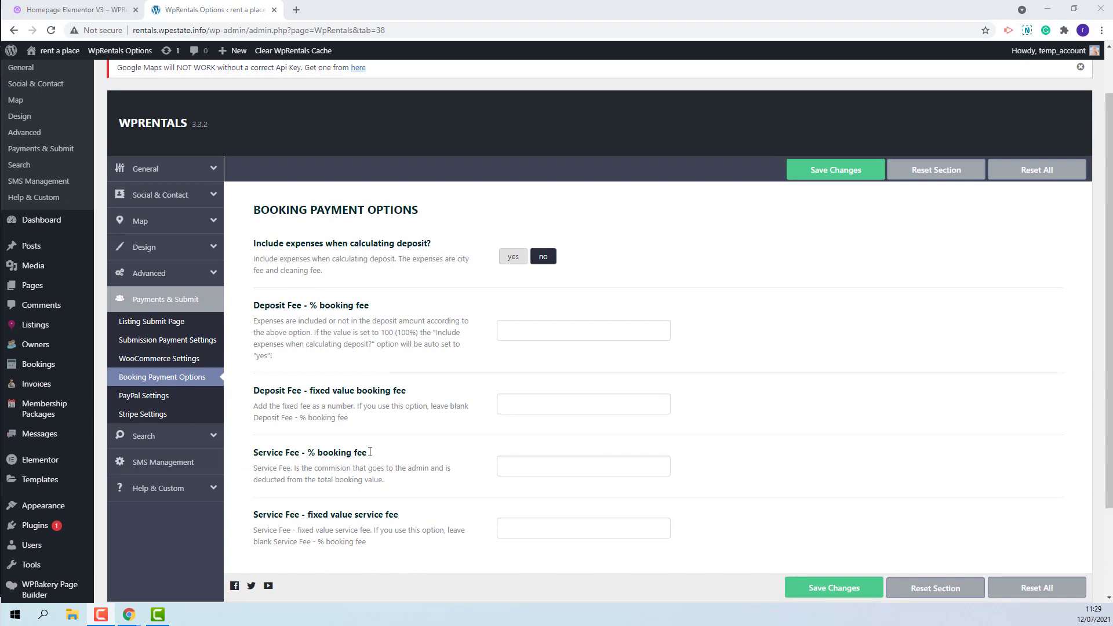
{"action": "left_click", "coordinate": [510, 329]}
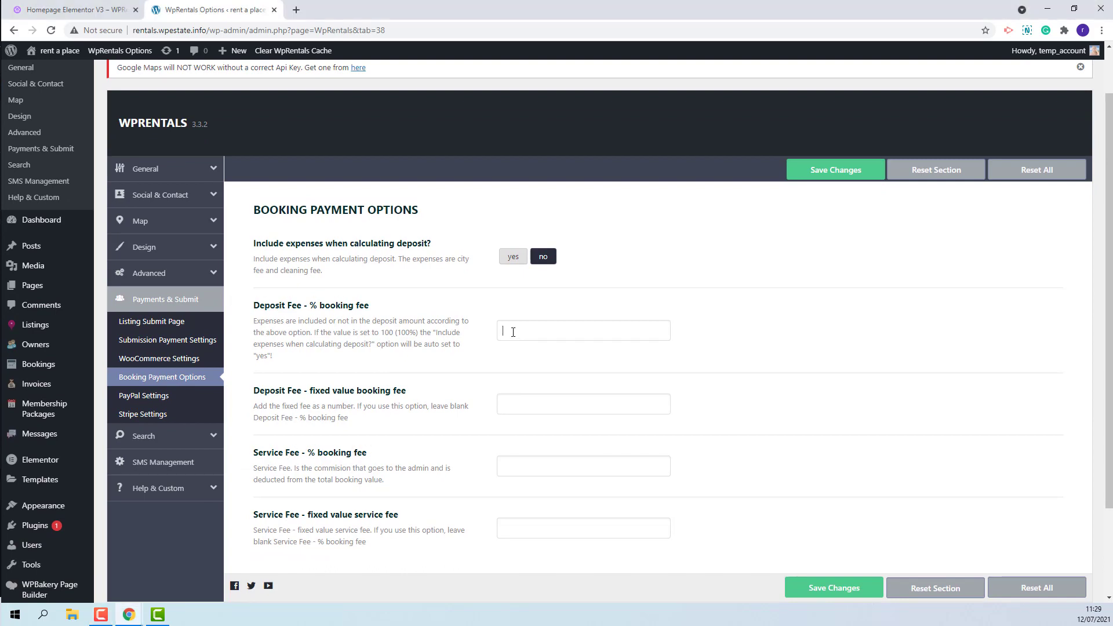
{"action": "type", "text": "50"}
{"action": "left_click", "coordinate": [516, 464]}
{"action": "type", "text": "10"}
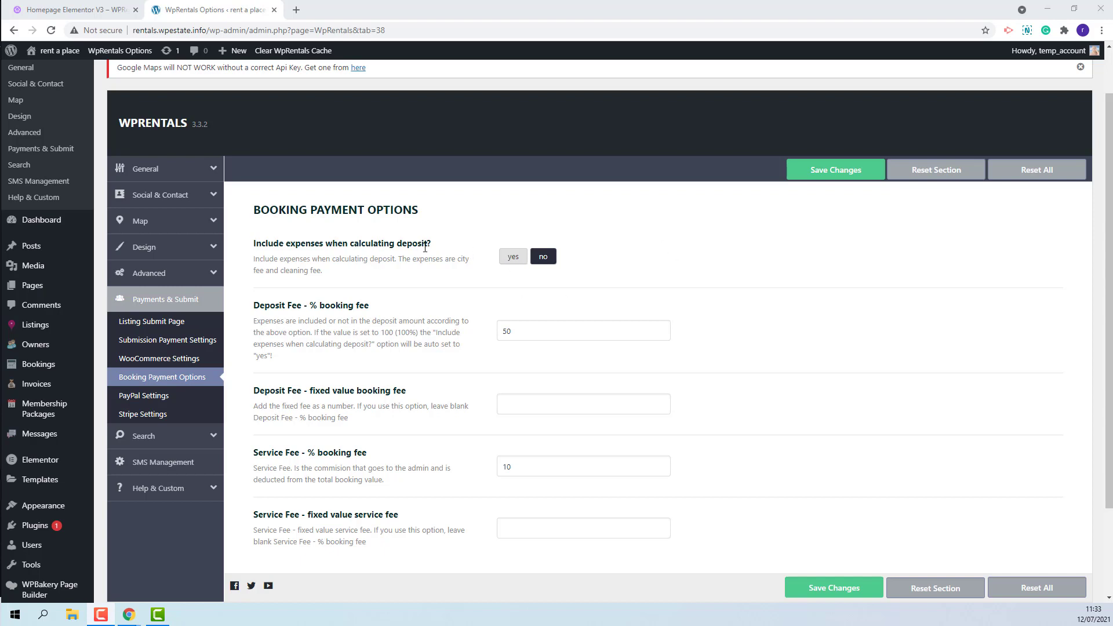
{"action": "right_click", "coordinate": [60, 50]}
- Bring up the guest's incognito window on West Town 3rd Floor Dorm, maximized
{"action": "left_click", "coordinate": [79, 58]}
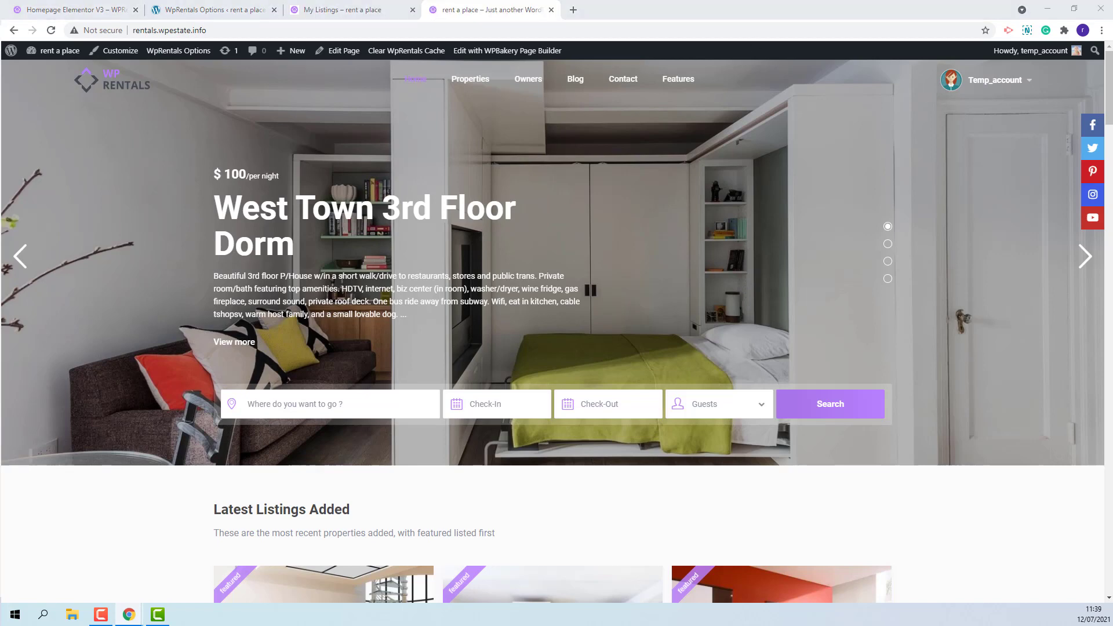
{"action": "left_click", "coordinate": [191, 556]}
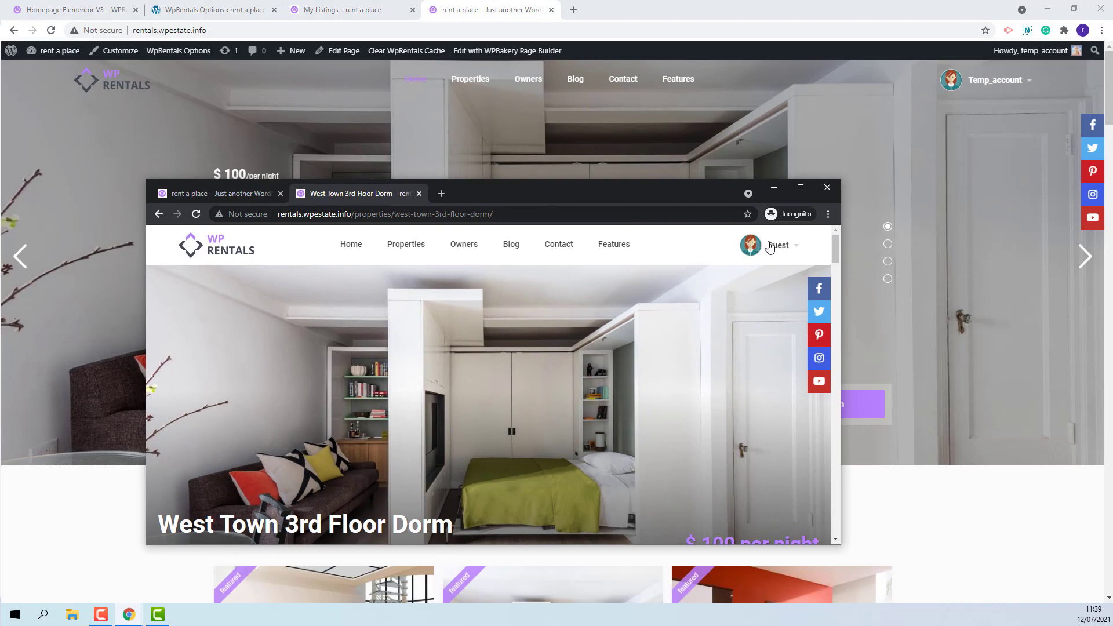
{"action": "double_click", "coordinate": [553, 187]}
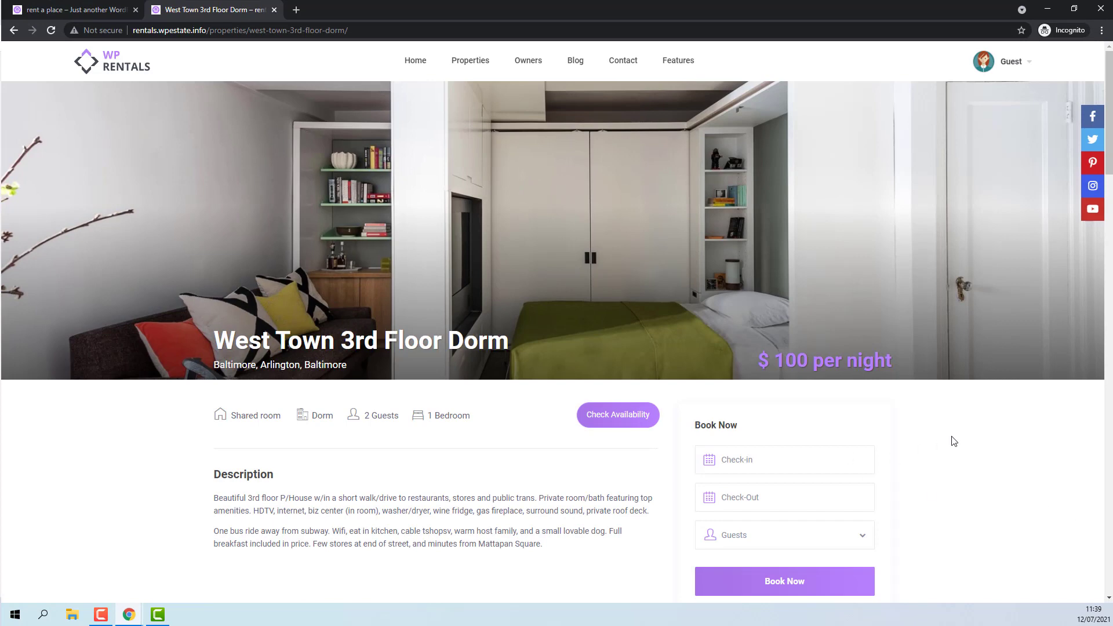
- As the guest, request West Town 3rd Floor Dorm for 9–13 August, one guest, then minimize
{"action": "scroll", "coordinate": [954, 442], "scroll_direction": "down", "scroll_amount": 2}
{"action": "left_click", "coordinate": [770, 358]}
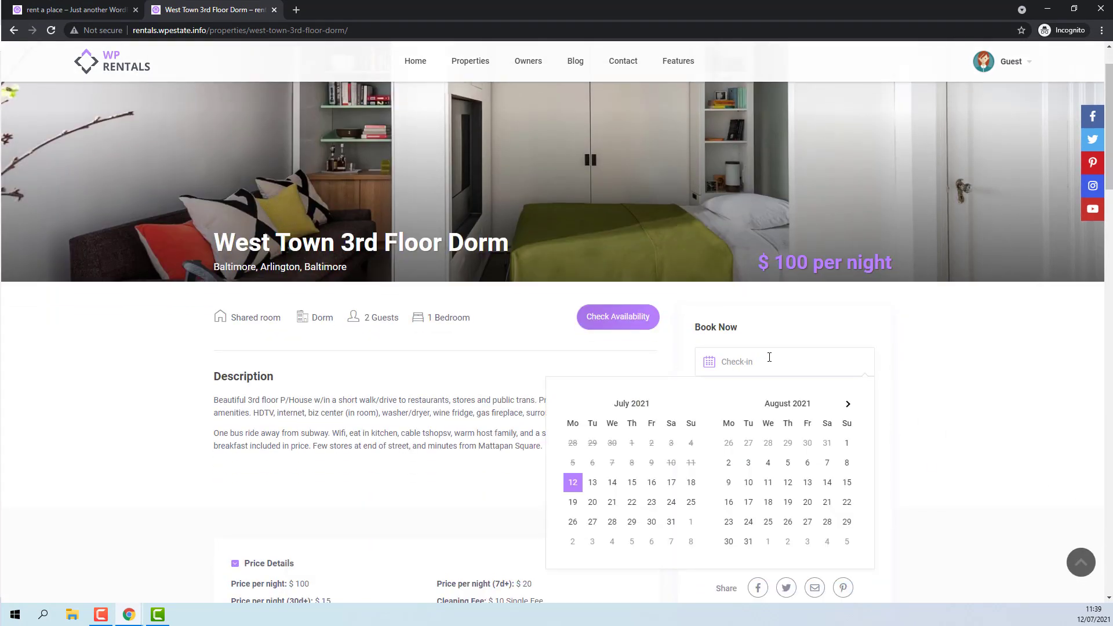
{"action": "left_click", "coordinate": [731, 486]}
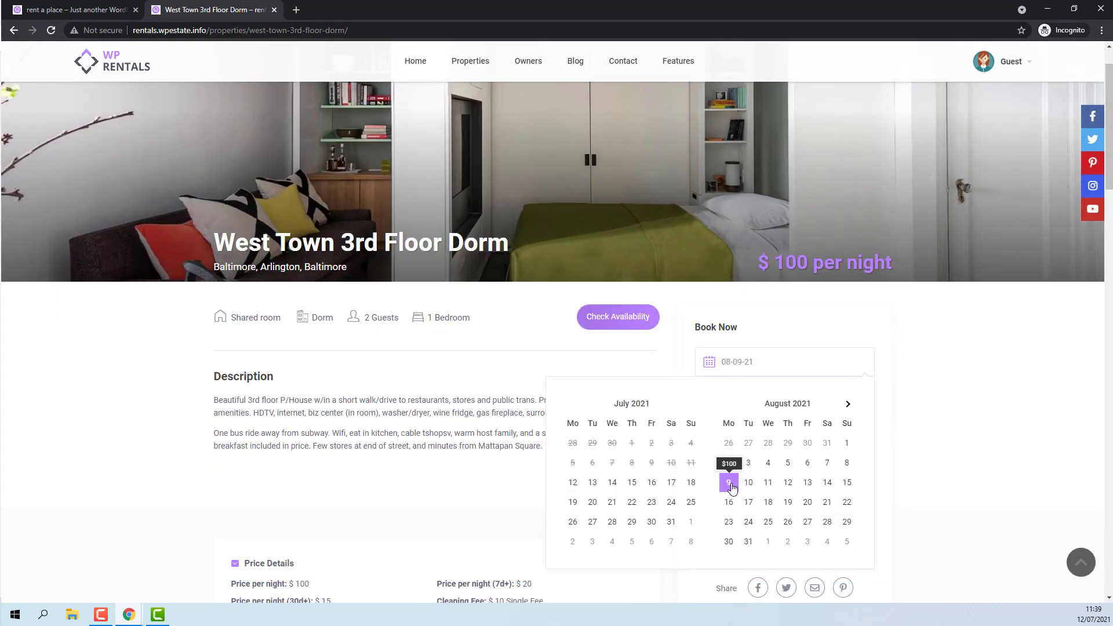
{"action": "left_click", "coordinate": [807, 482]}
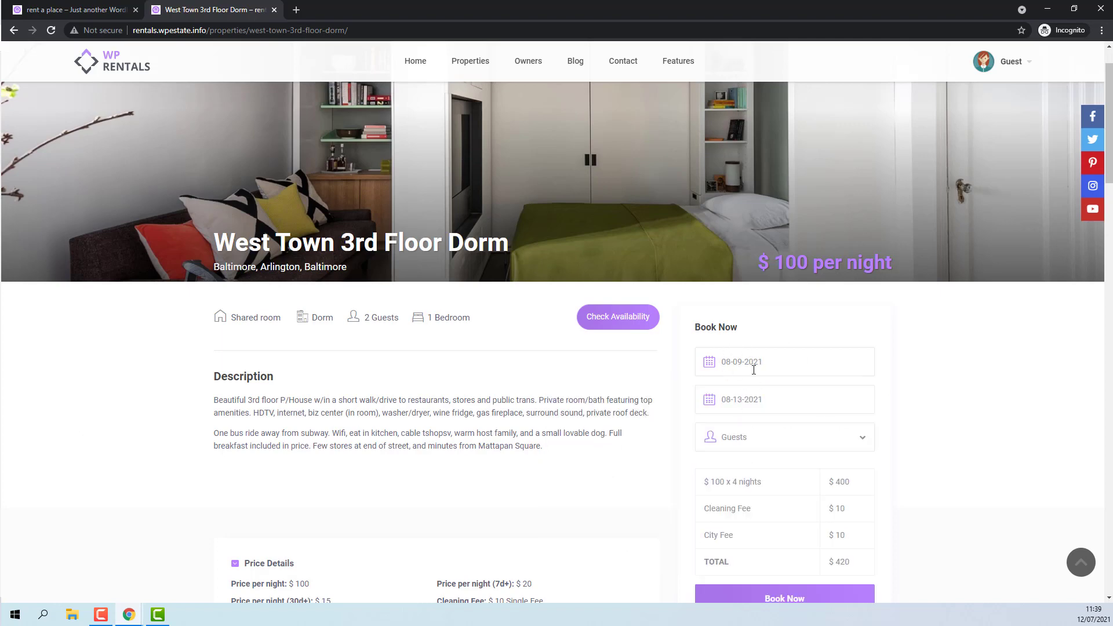
{"action": "left_click", "coordinate": [745, 436]}
{"action": "left_click", "coordinate": [731, 462]}
{"action": "scroll", "coordinate": [1021, 399], "scroll_direction": "down", "scroll_amount": 2}
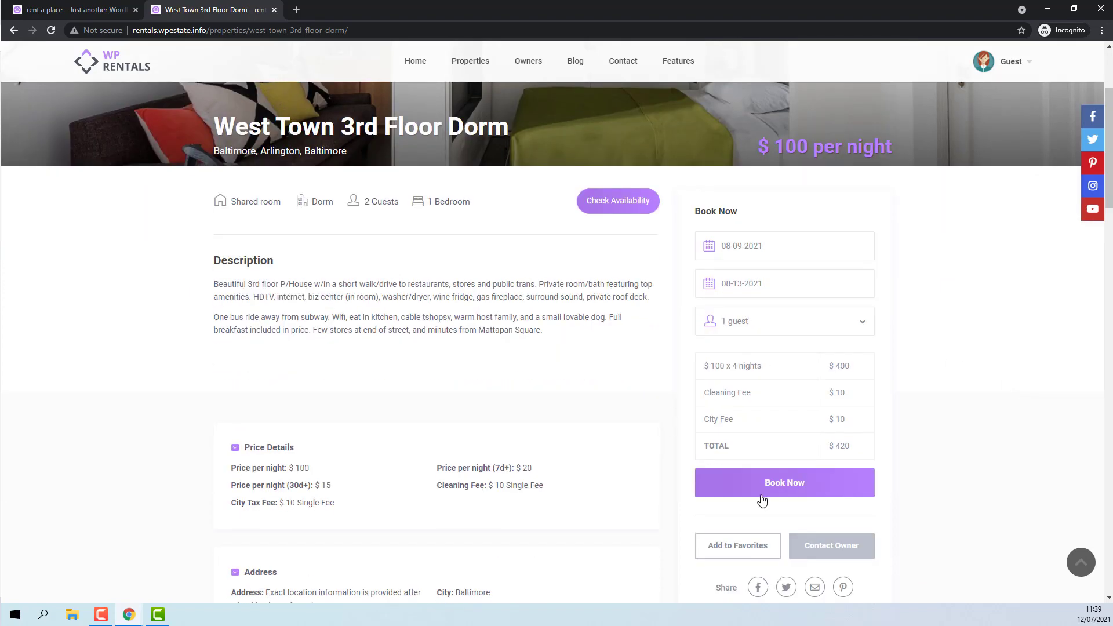
{"action": "left_click", "coordinate": [800, 489]}
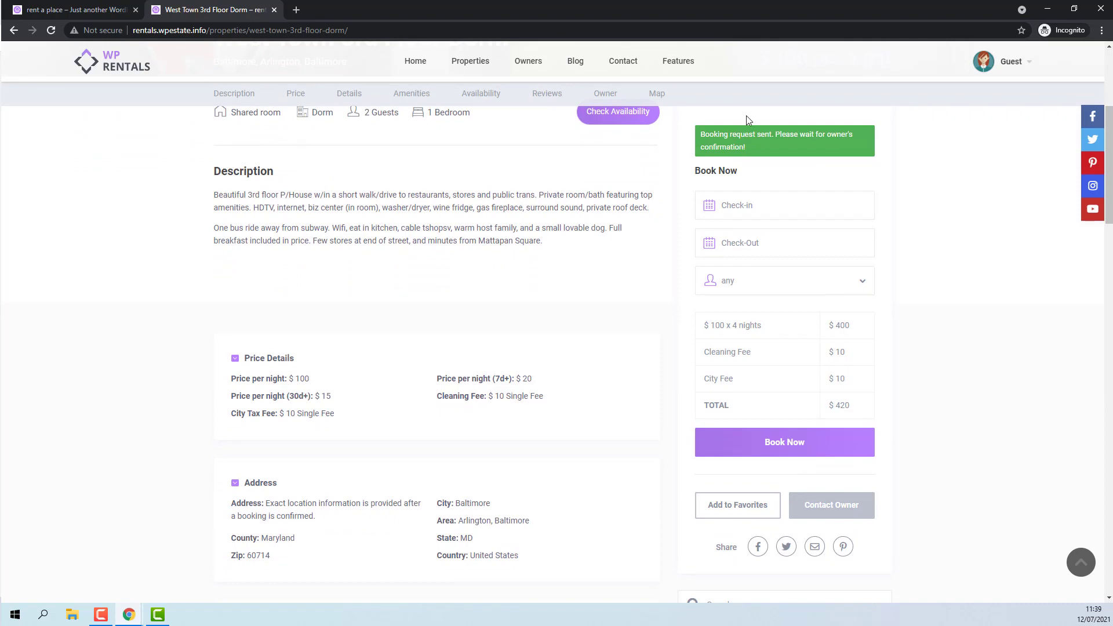
{"action": "left_click", "coordinate": [1041, 9]}
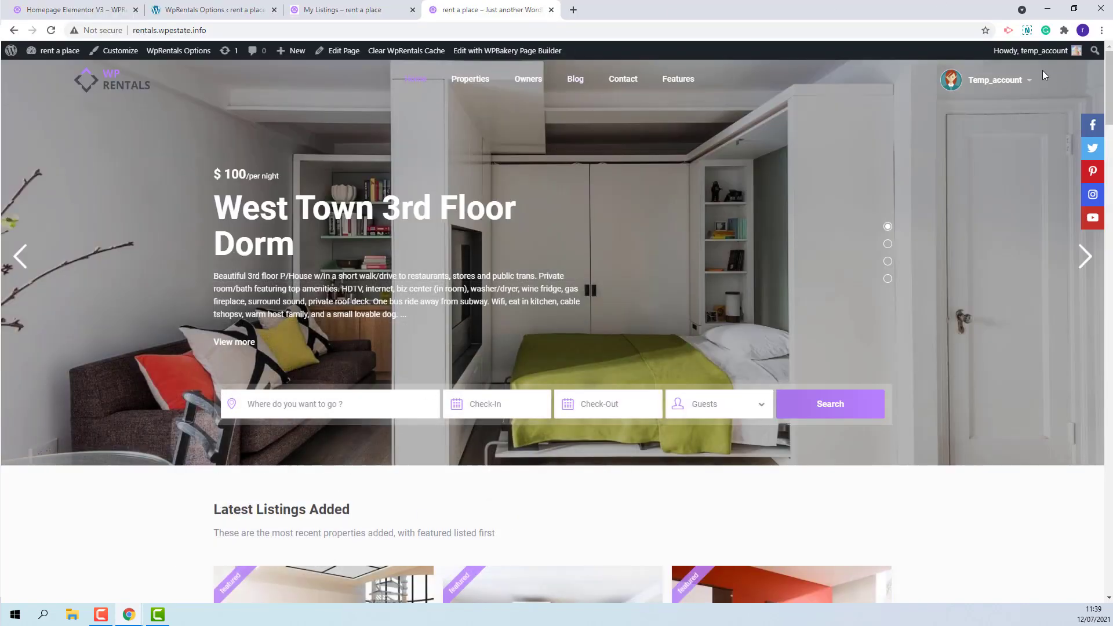
- From the owner's My Bookings, open Create Invoice for pending request 35373 (USD 420, USD 200 fee)
{"action": "left_click", "coordinate": [995, 80]}
{"action": "left_click", "coordinate": [999, 191]}
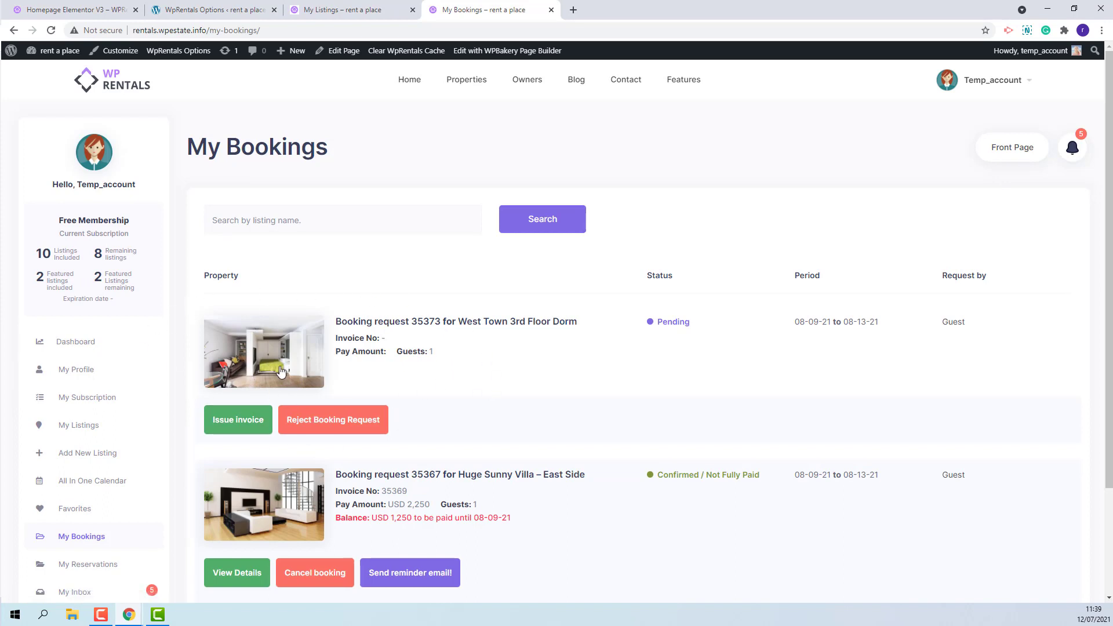
{"action": "left_click", "coordinate": [232, 426]}
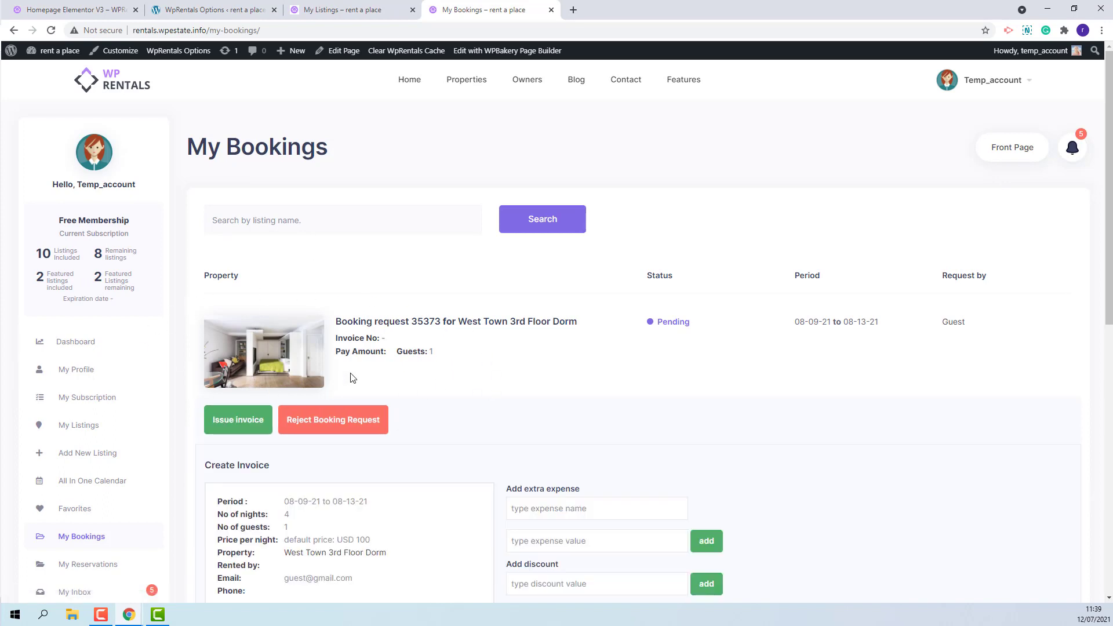
{"action": "scroll", "coordinate": [458, 348], "scroll_direction": "down", "scroll_amount": 4}
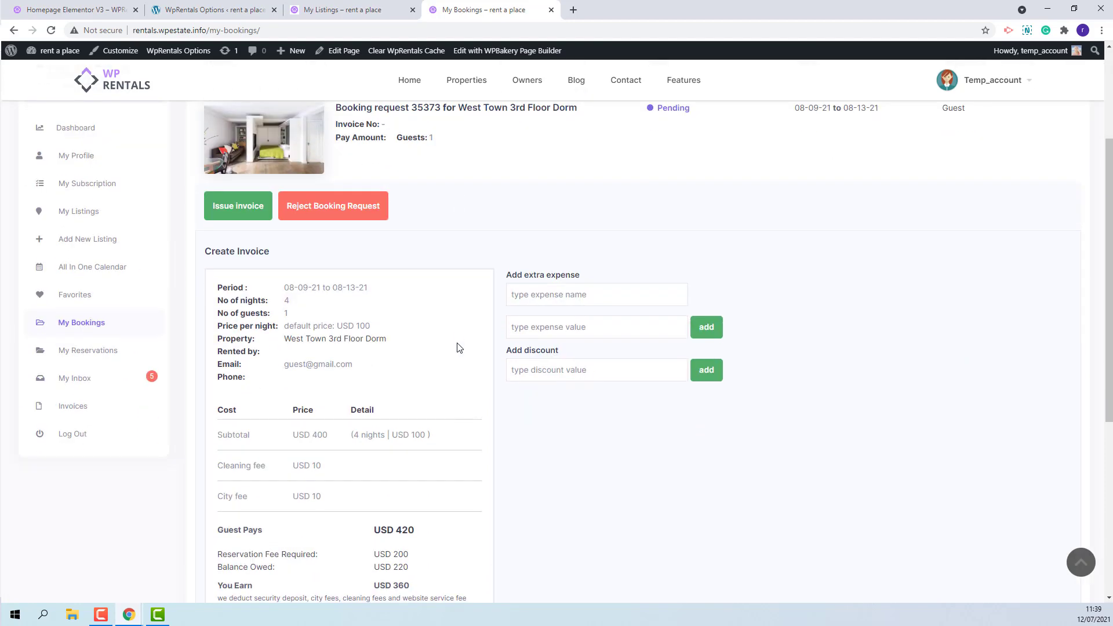
- Send the invoice for request 35373, producing Invoice No. 35377
{"action": "scroll", "coordinate": [458, 348], "scroll_direction": "down", "scroll_amount": 1}
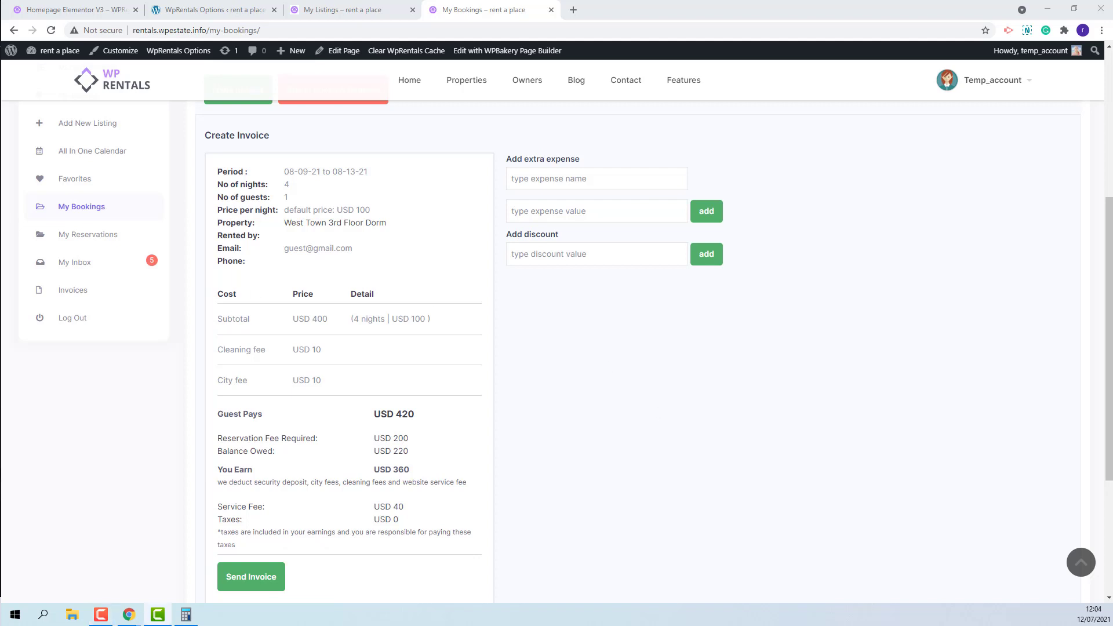
{"action": "left_click", "coordinate": [248, 588]}
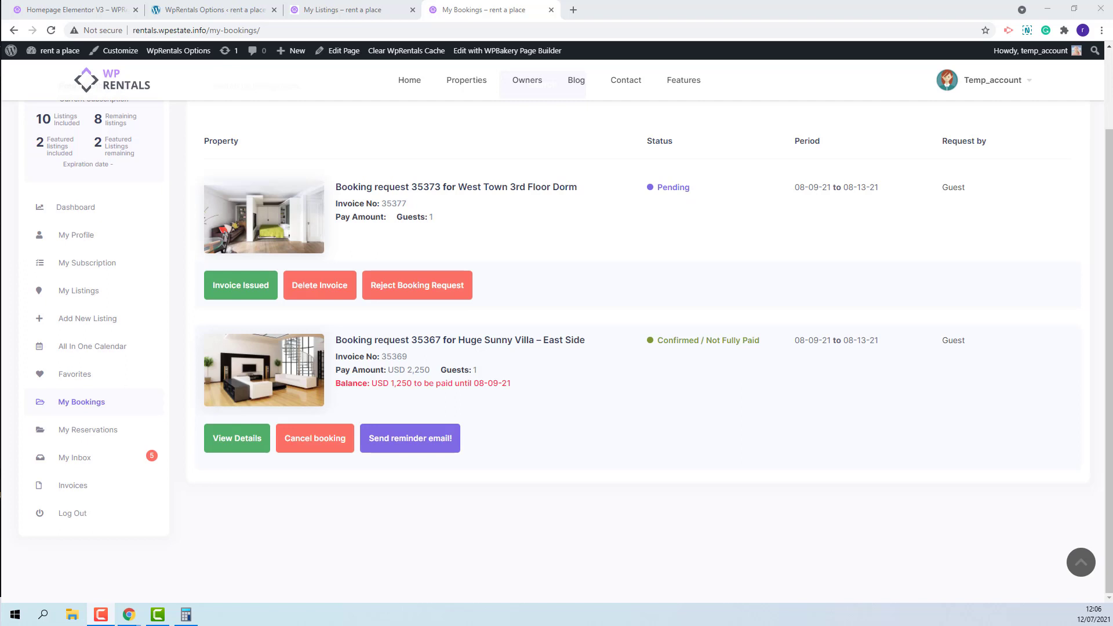
- In the guest's window, open My Reservations showing request 35373 with Invoice 35377
{"action": "key", "text": "alt+Tab"}
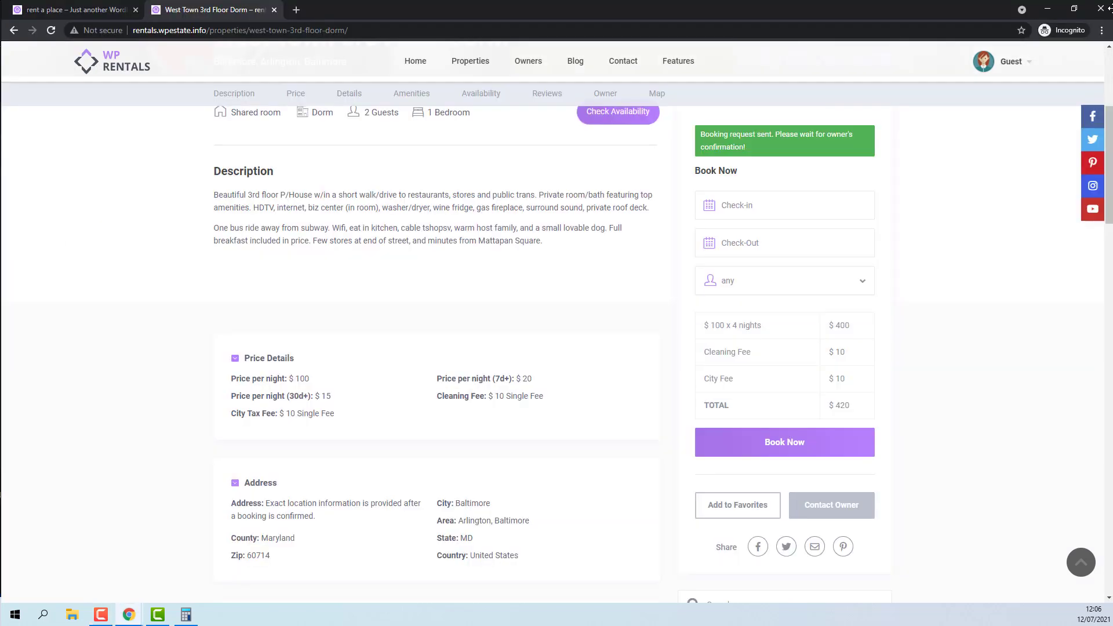
{"action": "mouse_move", "coordinate": [1019, 67]}
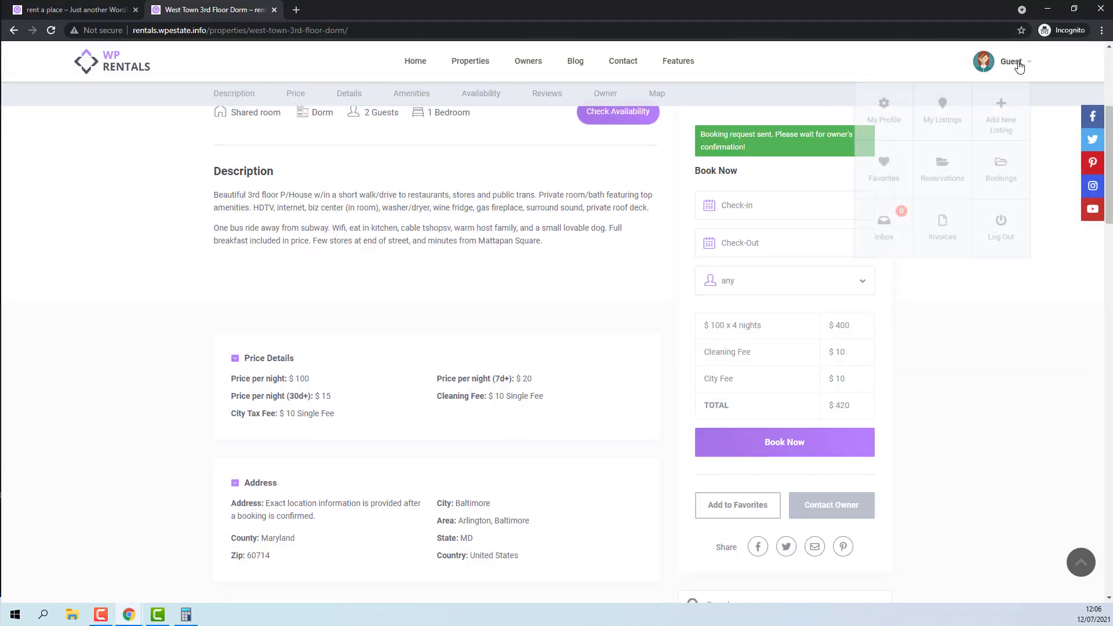
{"action": "left_click", "coordinate": [1003, 226]}
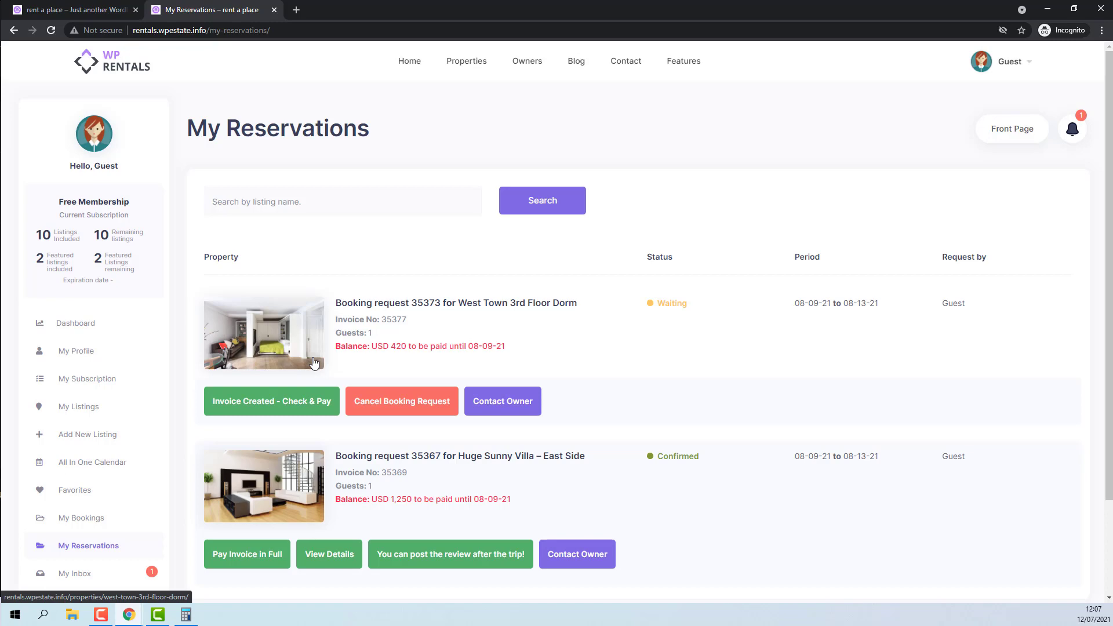
- Open invoice INV35377 details down to the USD 200 deposit and Pay with Stripe button
{"action": "left_click", "coordinate": [251, 400]}
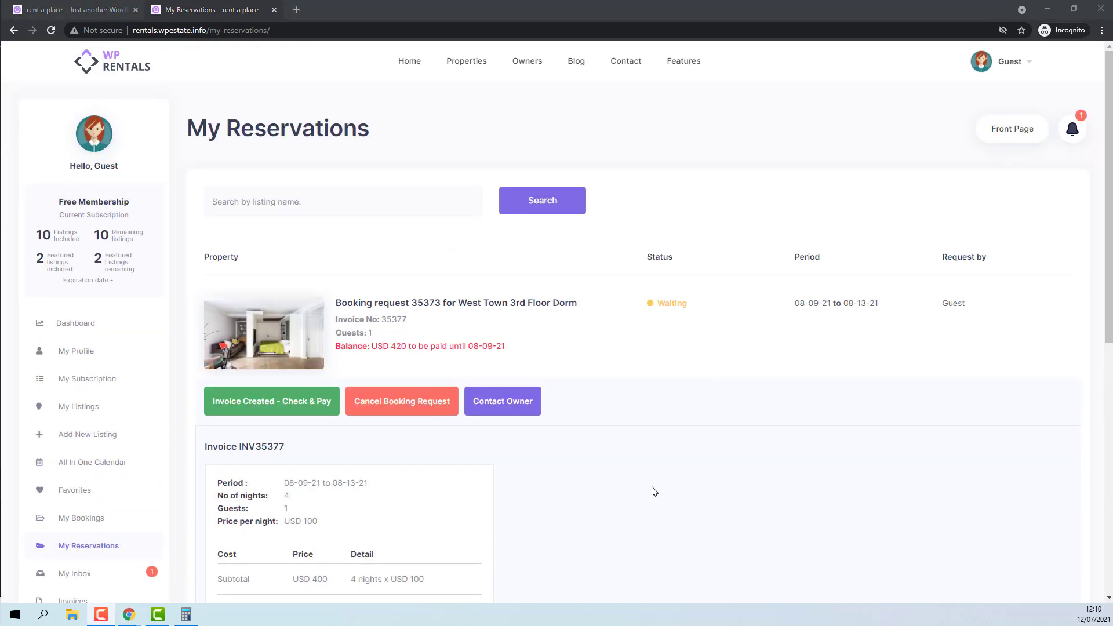
{"action": "scroll", "coordinate": [490, 456], "scroll_direction": "down", "scroll_amount": 4}
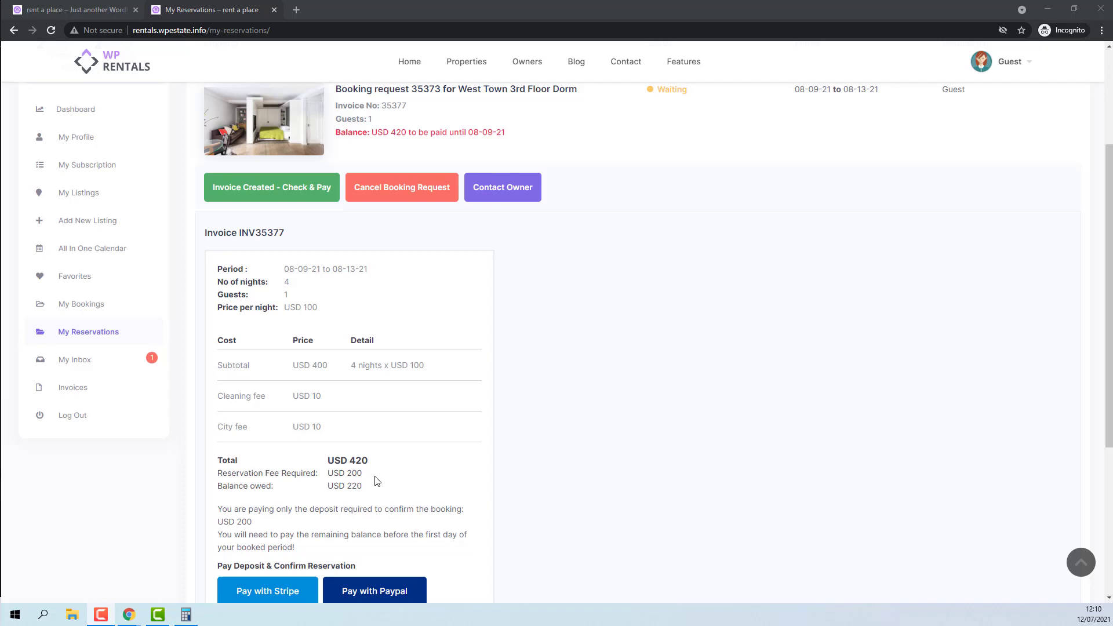
{"action": "scroll", "coordinate": [377, 481], "scroll_direction": "down", "scroll_amount": 2}
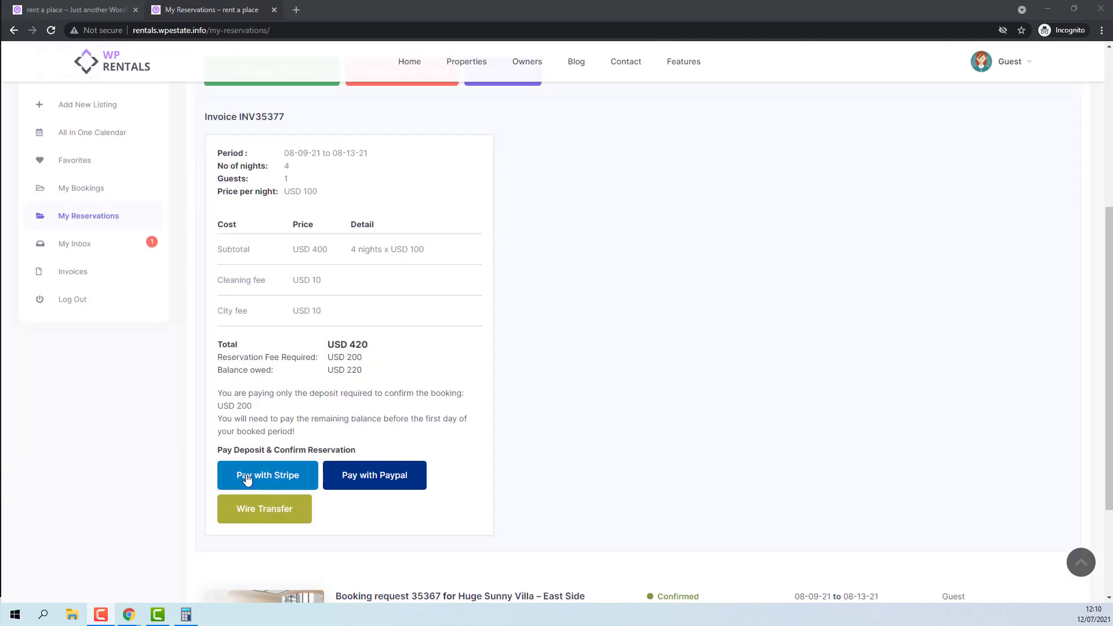
- Pay the USD 200 deposit via Stripe with the payer's name, email, phone and test card details
{"action": "left_click", "coordinate": [277, 477]}
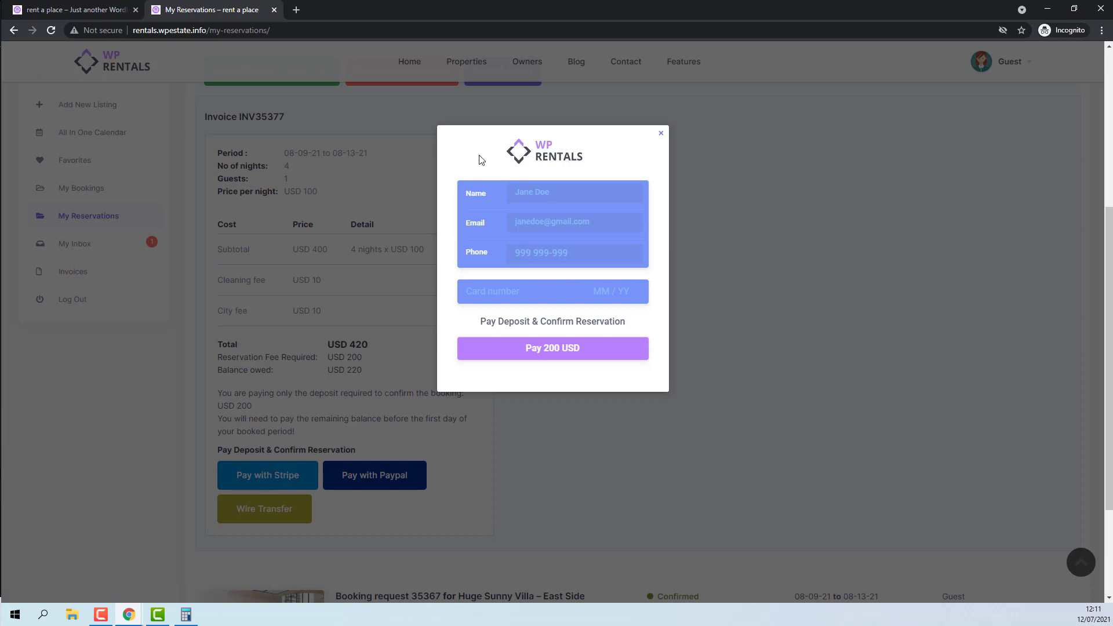
{"action": "left_click", "coordinate": [519, 191]}
{"action": "type", "text": "test"}
{"action": "left_click", "coordinate": [527, 223]}
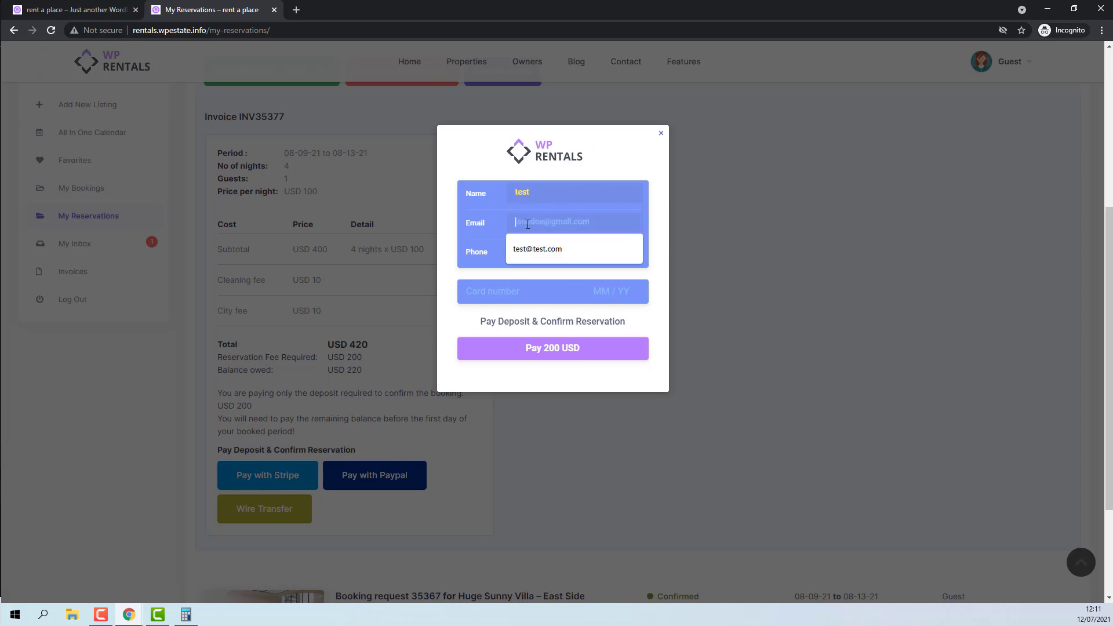
{"action": "left_click", "coordinate": [531, 253]}
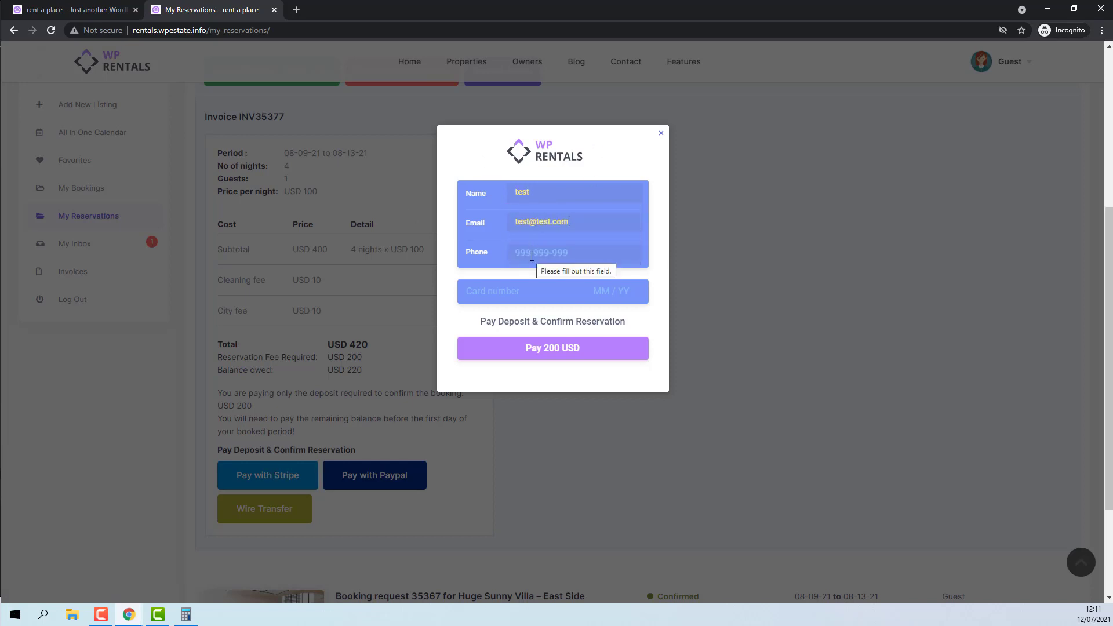
{"action": "type", "text": "555555555"}
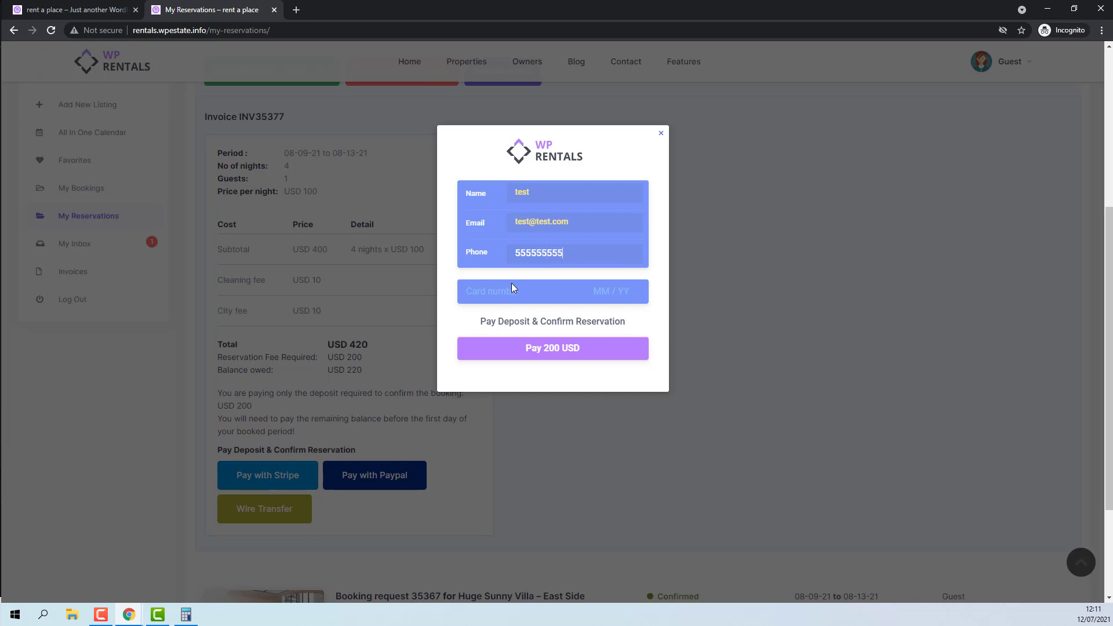
{"action": "left_click", "coordinate": [512, 289]}
{"action": "type", "text": "424242424"}
{"action": "type", "text": "242424204"}
{"action": "type", "text": "22"}
{"action": "type", "text": "000000000"}
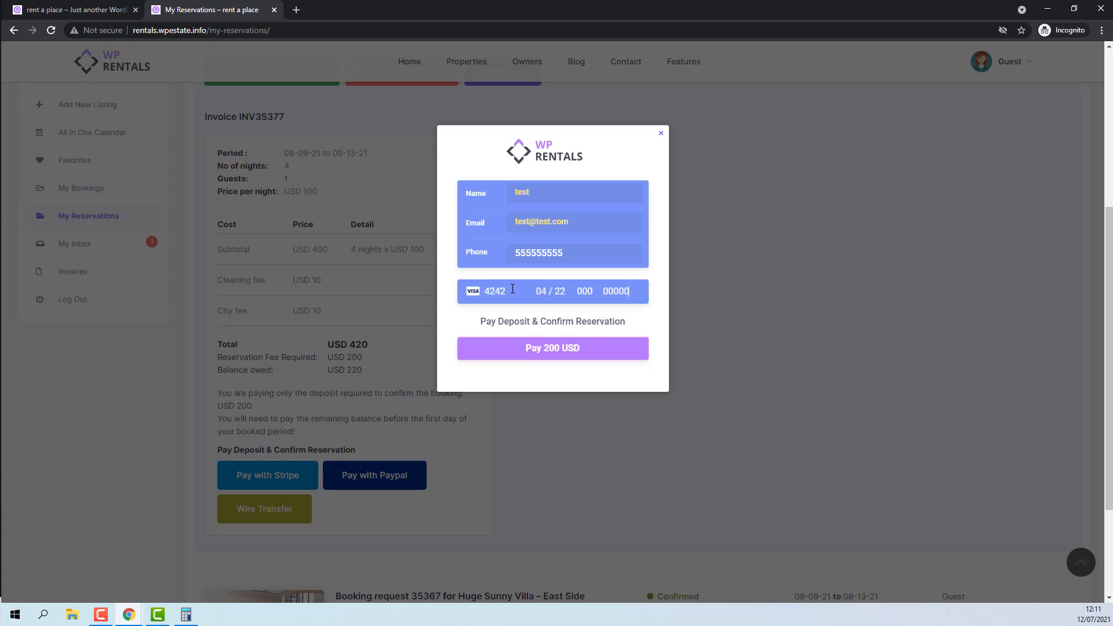
{"action": "left_click", "coordinate": [543, 350]}
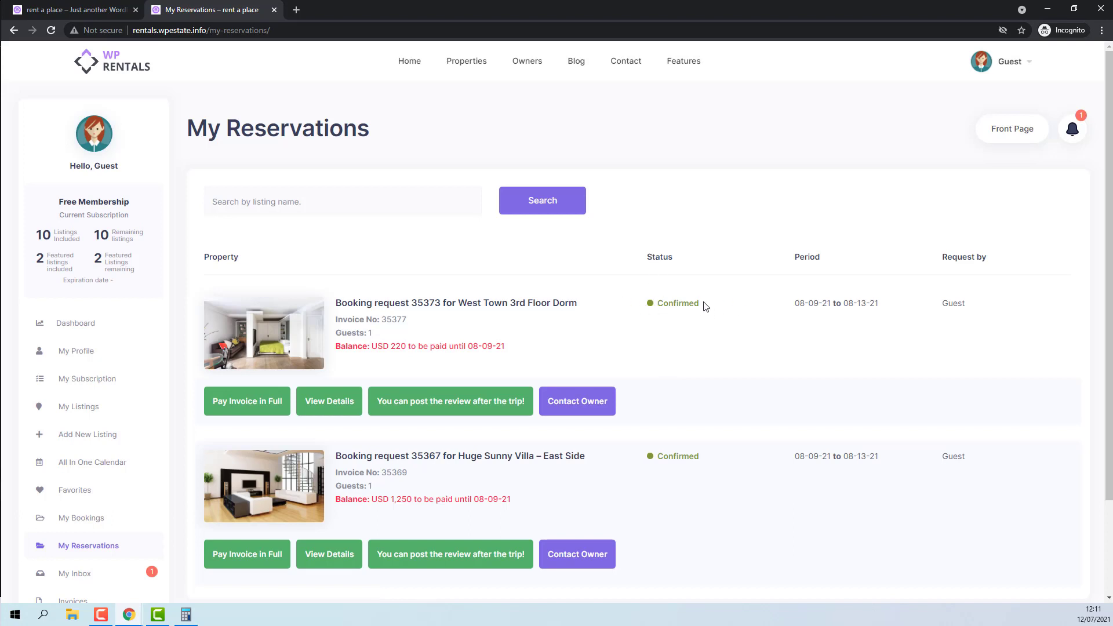
- In the owner's window, open West Town 3rd Floor Dorm in a new tab, then the admin Bookings list
{"action": "key", "text": "alt+Tab"}
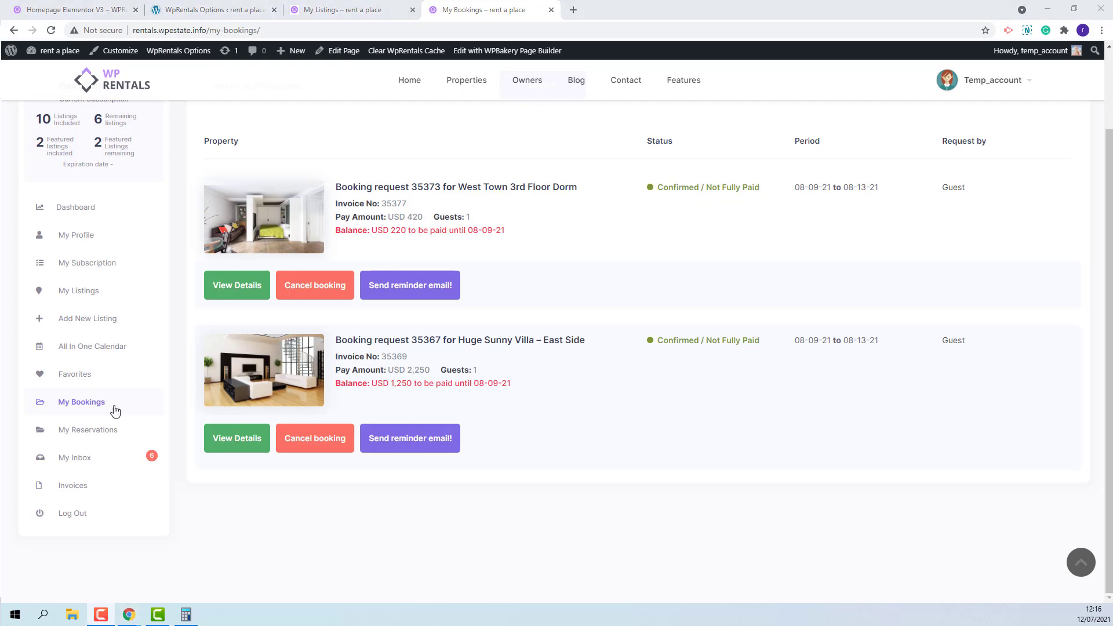
{"action": "right_click", "coordinate": [505, 188]}
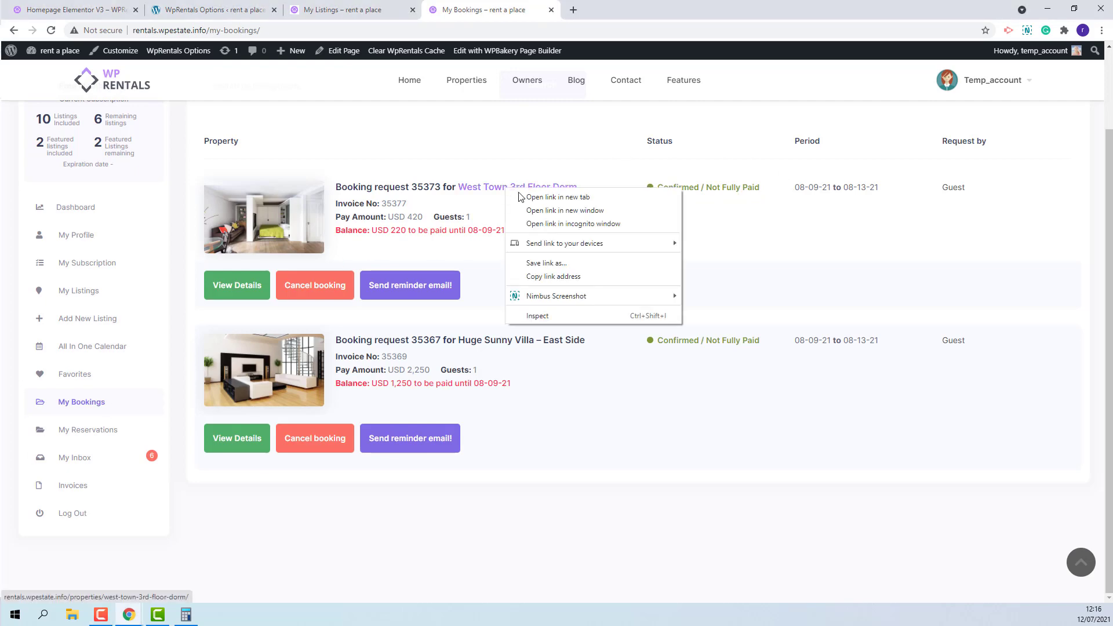
{"action": "left_click", "coordinate": [533, 198]}
{"action": "left_click", "coordinate": [622, 6]}
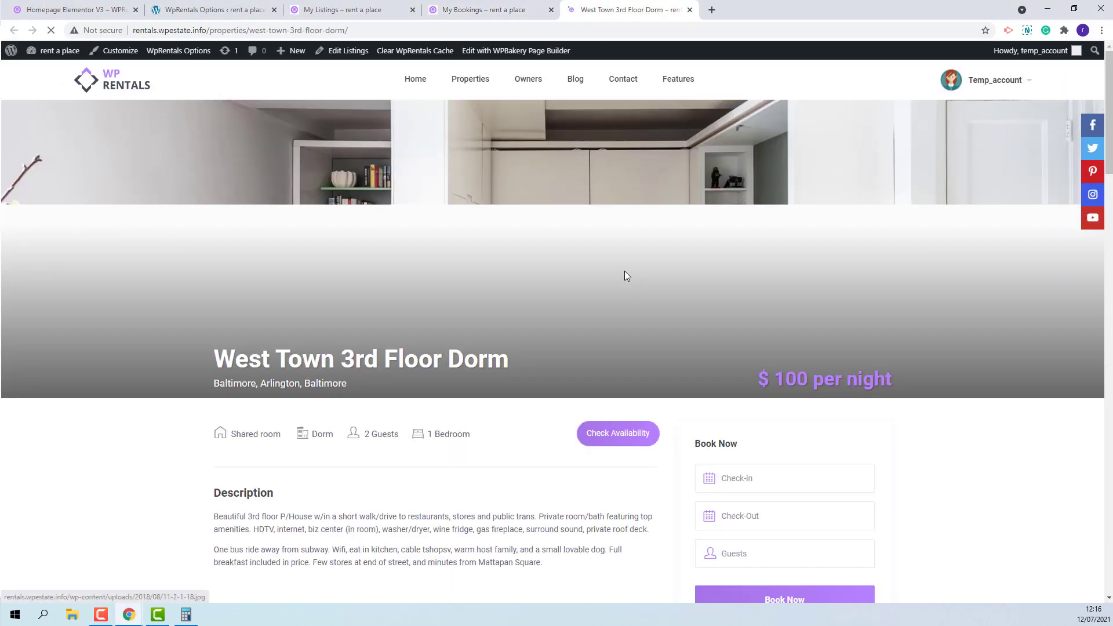
{"action": "scroll", "coordinate": [885, 344], "scroll_direction": "down", "scroll_amount": 2}
{"action": "left_click", "coordinate": [757, 380]}
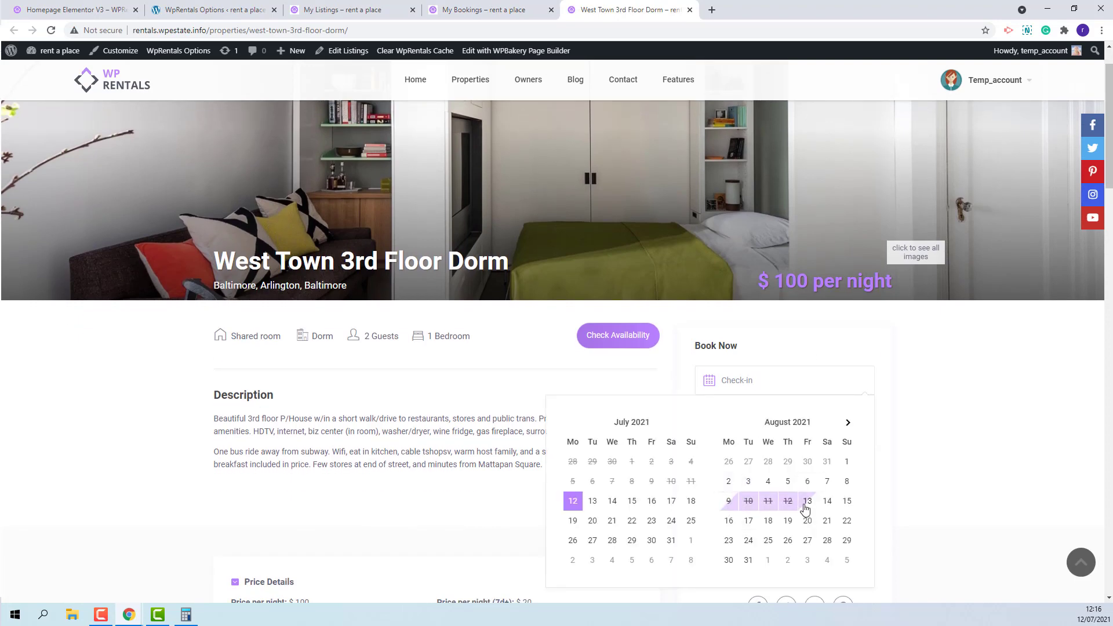
{"action": "left_click", "coordinate": [248, 6]}
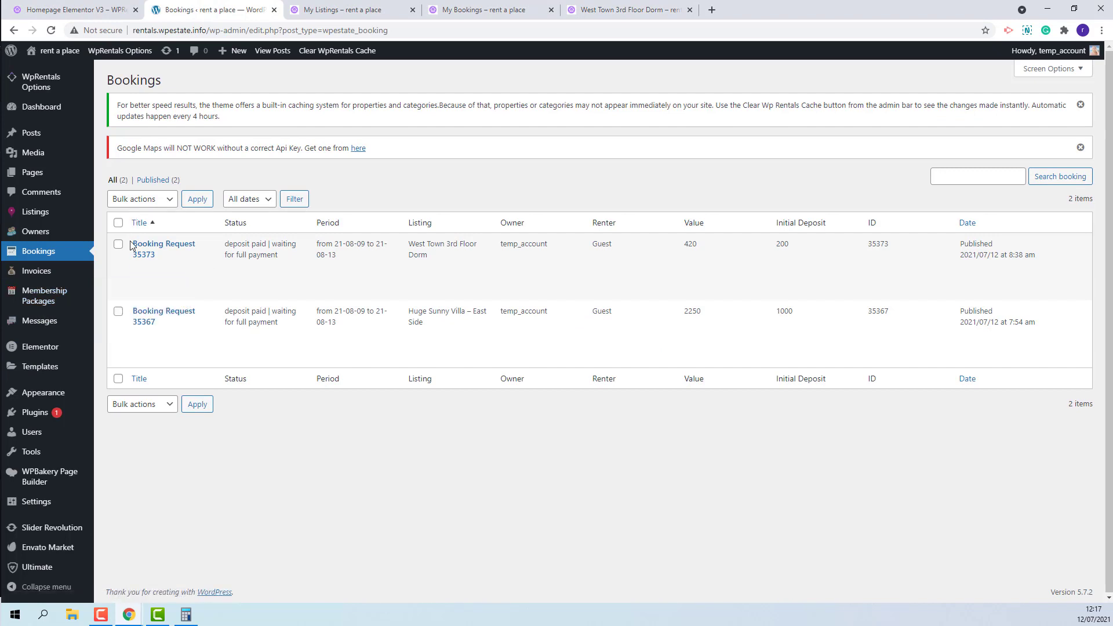
- Review booking request 35373's details, then open the Invoices list showing invoice 35377
{"action": "left_click", "coordinate": [139, 269]}
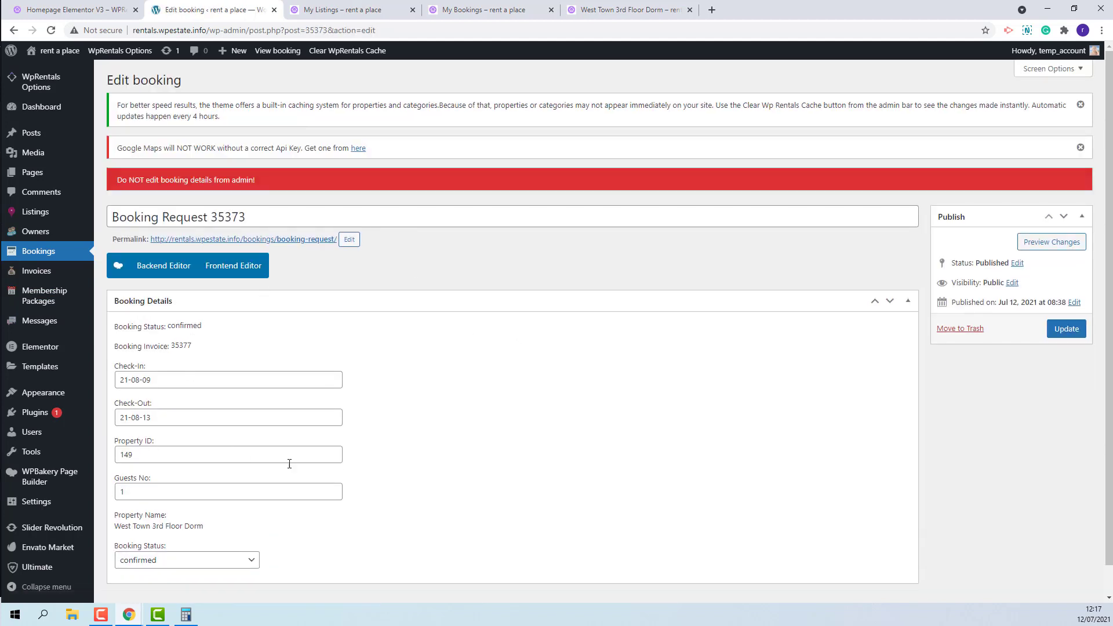
{"action": "scroll", "coordinate": [442, 405], "scroll_direction": "down", "scroll_amount": 1}
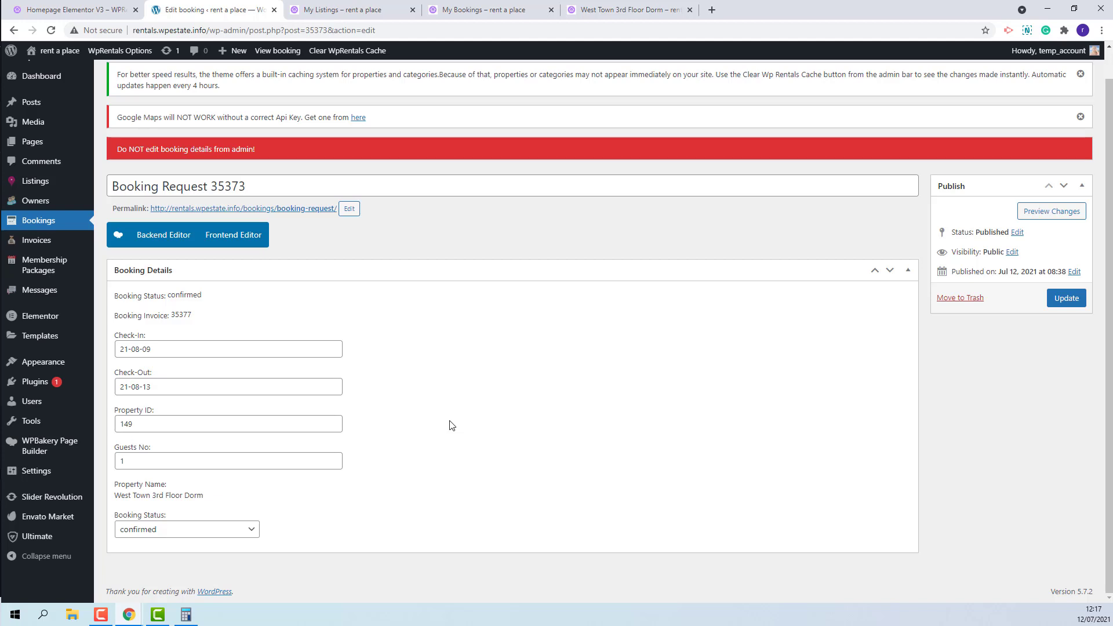
{"action": "left_click", "coordinate": [24, 248]}
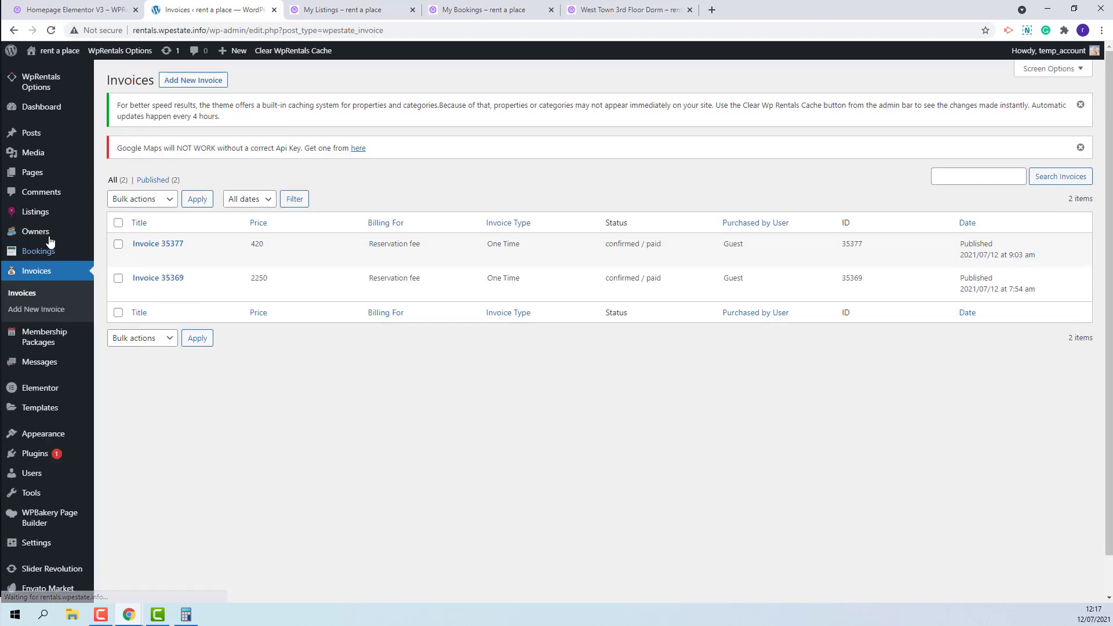
- Inspect invoice 35377, the paid USD 420 reservation fee
{"action": "left_click", "coordinate": [140, 258]}
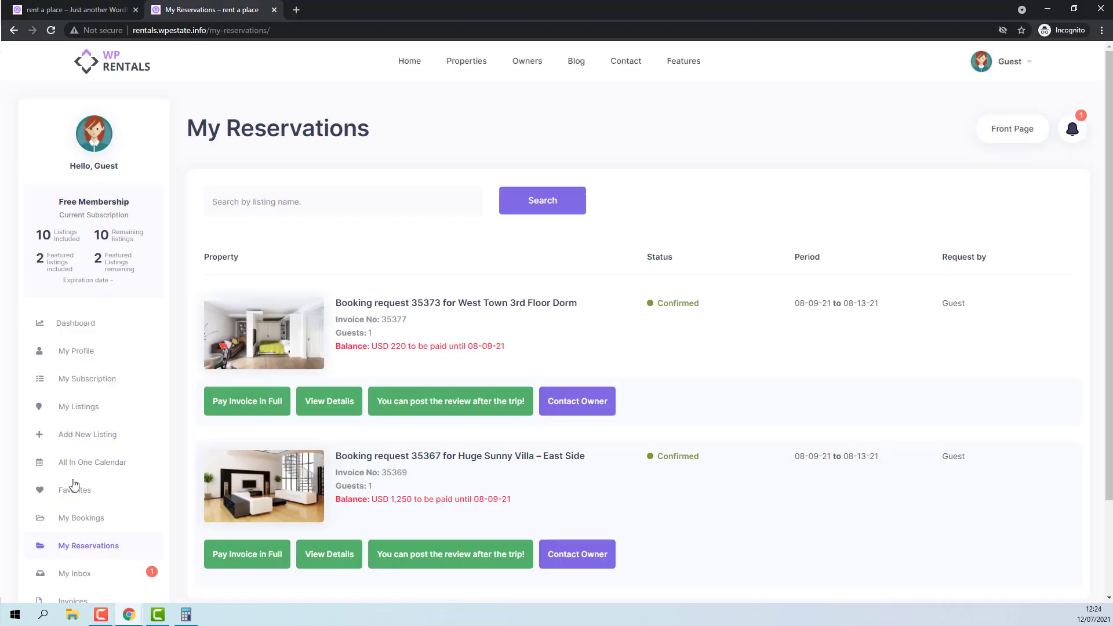
- Book West Town 3rd Floor Dorm for 16–20 August 2021 ($420), then minimize the guest's window
{"action": "right_click", "coordinate": [541, 305]}
{"action": "left_click", "coordinate": [542, 307]}
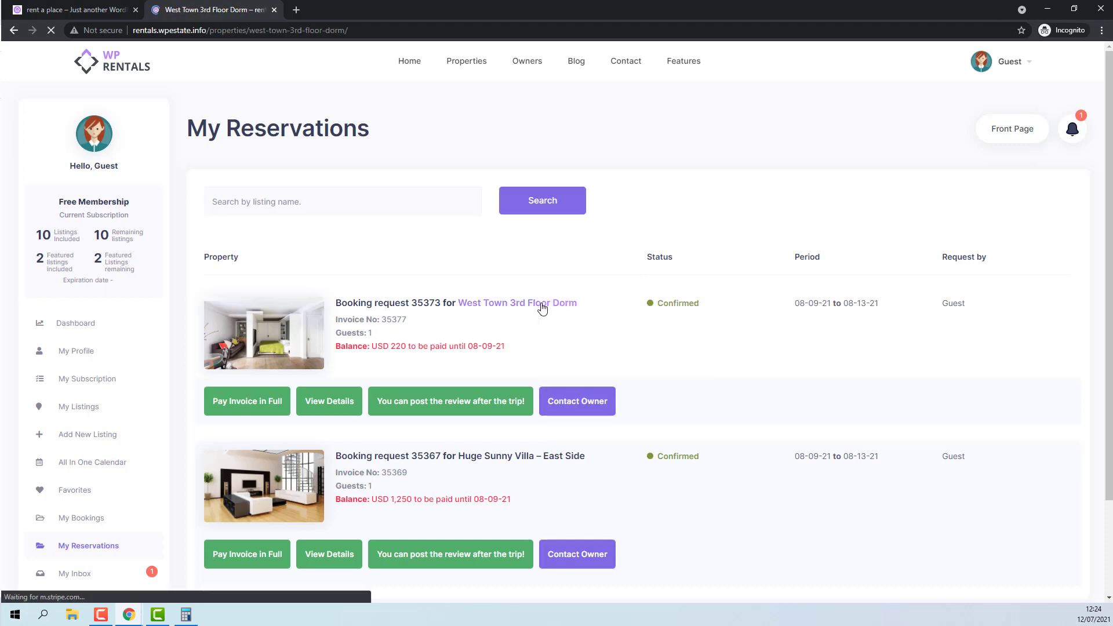
{"action": "scroll", "coordinate": [755, 338], "scroll_direction": "down", "scroll_amount": 4}
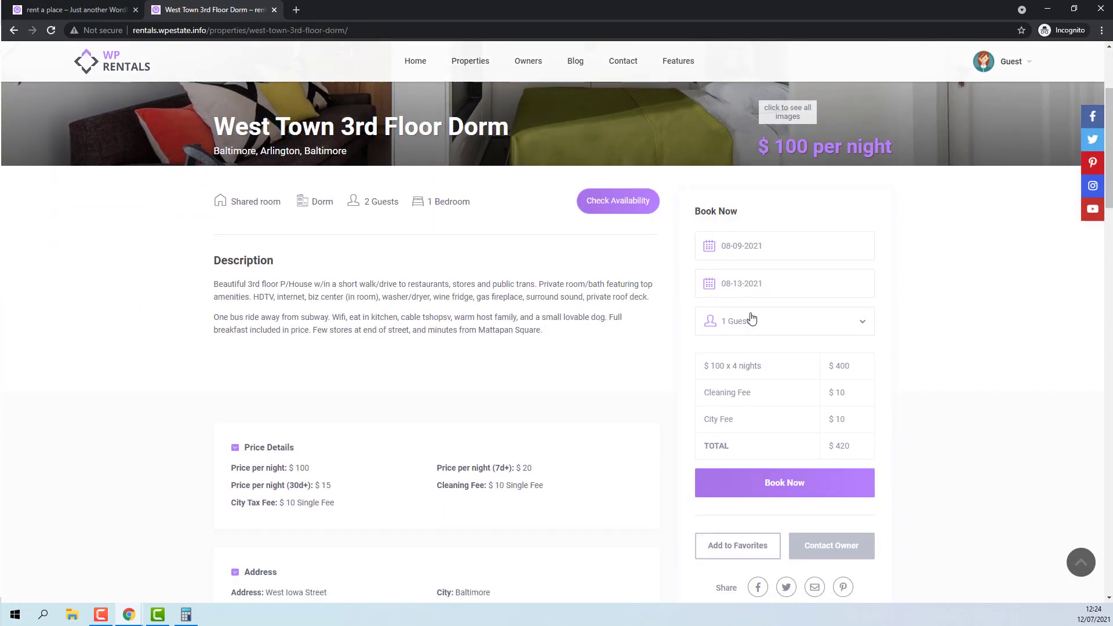
{"action": "left_click", "coordinate": [750, 245]}
{"action": "left_click", "coordinate": [734, 390]}
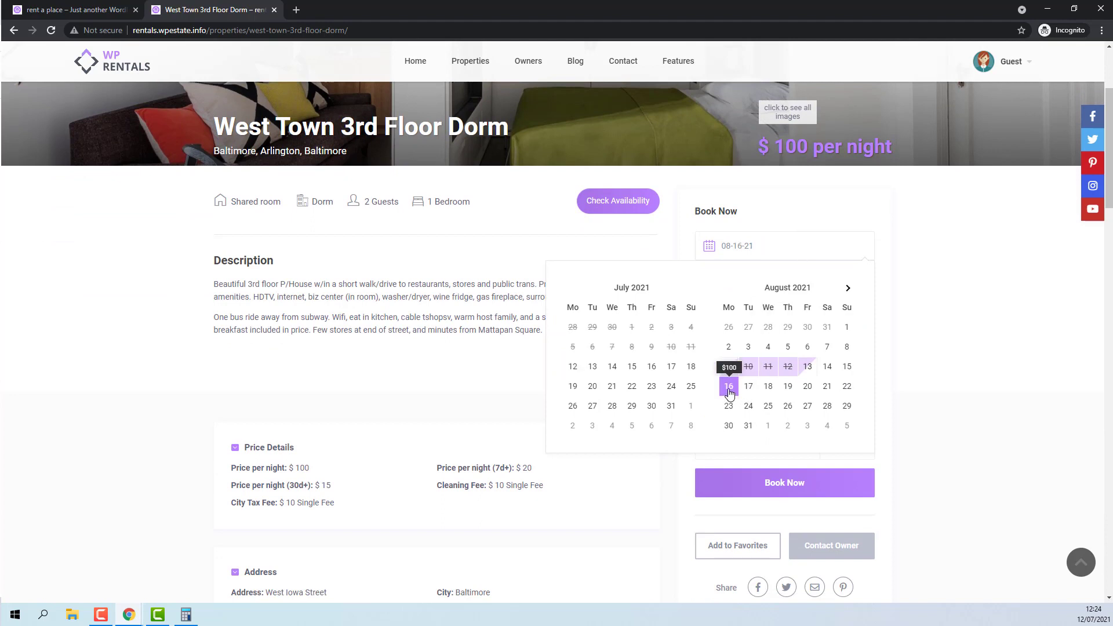
{"action": "left_click", "coordinate": [808, 387]}
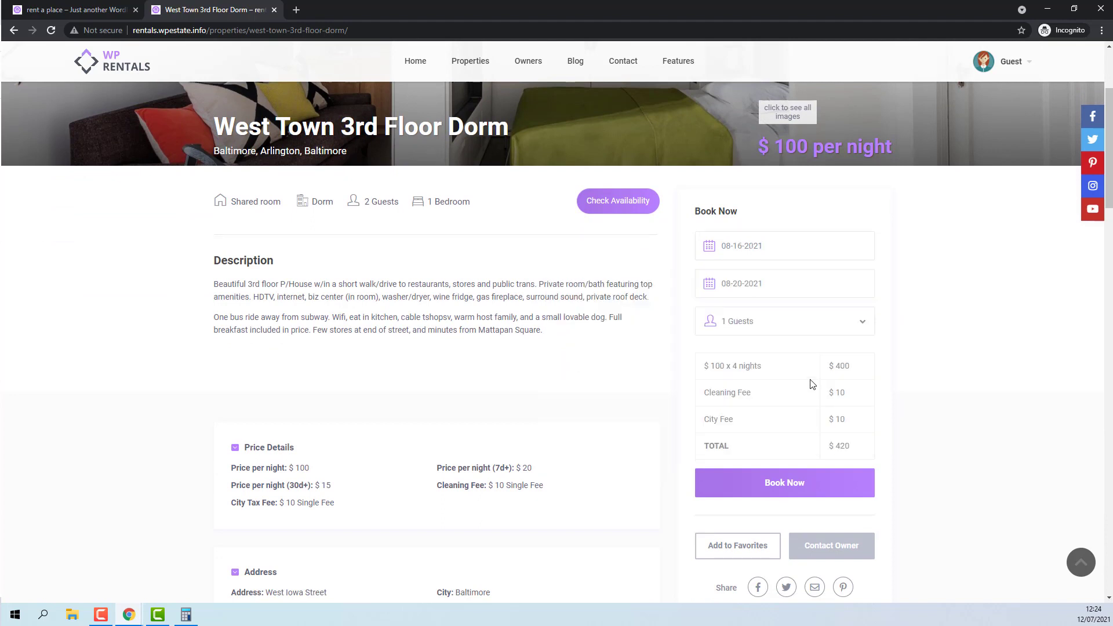
{"action": "left_click", "coordinate": [785, 494]}
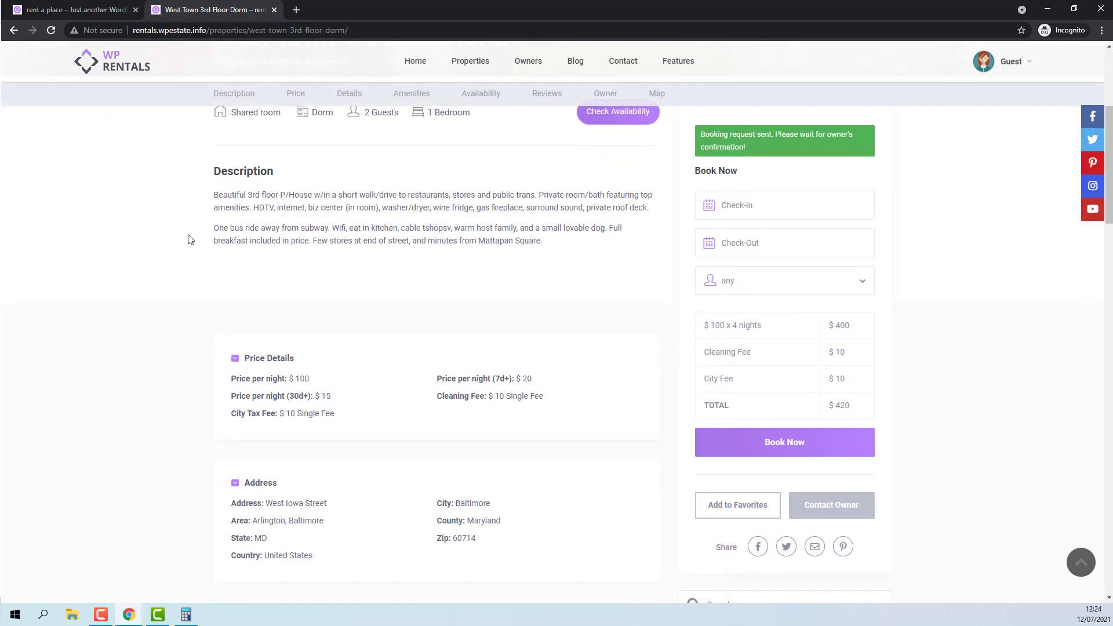
{"action": "left_click", "coordinate": [1046, 9]}
- Refresh My Bookings and open the invoice form for pending request 35380, totaling USD 420
{"action": "left_click", "coordinate": [484, 10]}
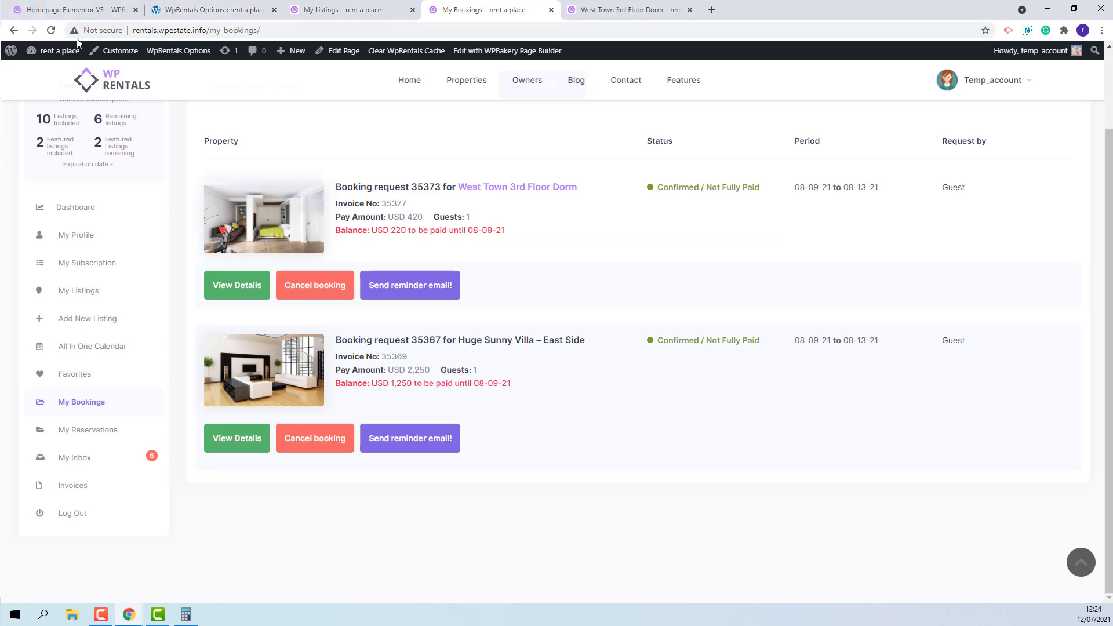
{"action": "left_click", "coordinate": [52, 30]}
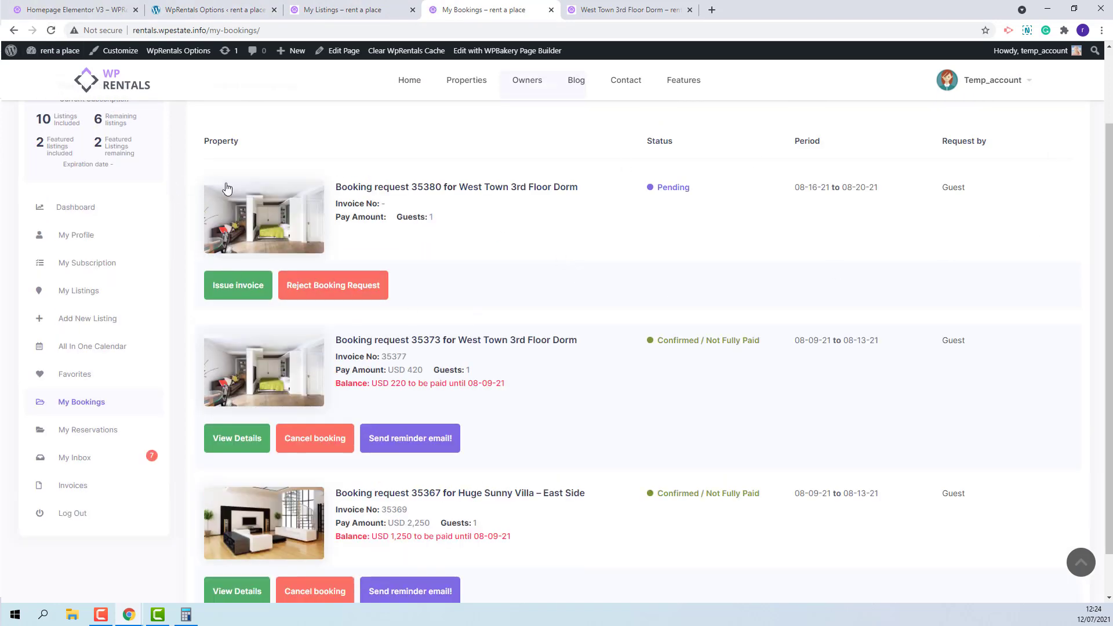
{"action": "left_click", "coordinate": [250, 290]}
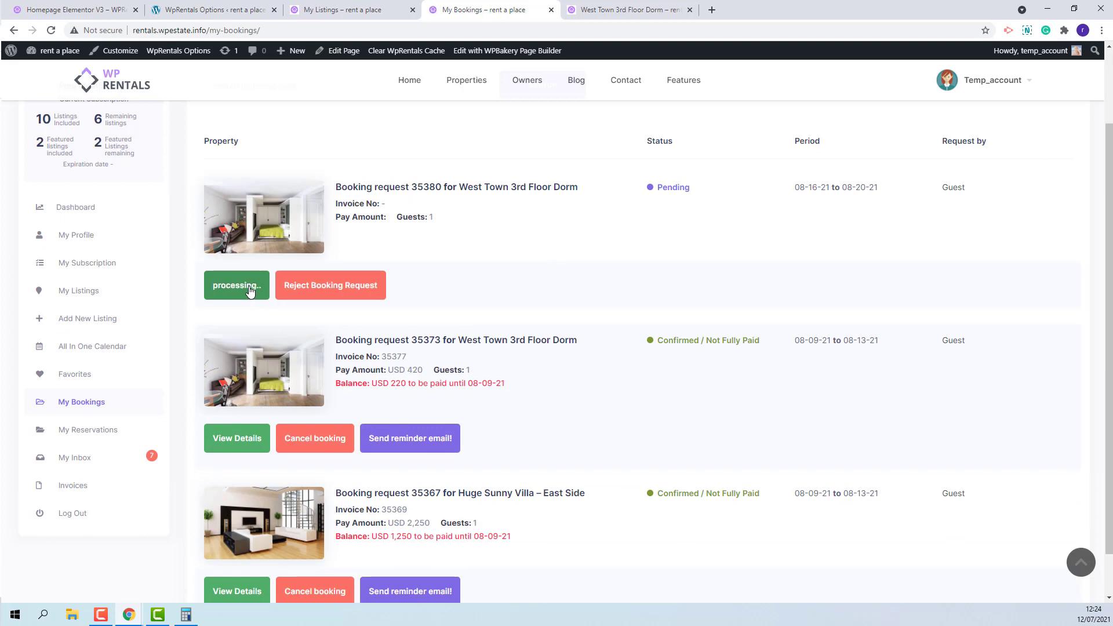
{"action": "scroll", "coordinate": [466, 313], "scroll_direction": "down", "scroll_amount": 3}
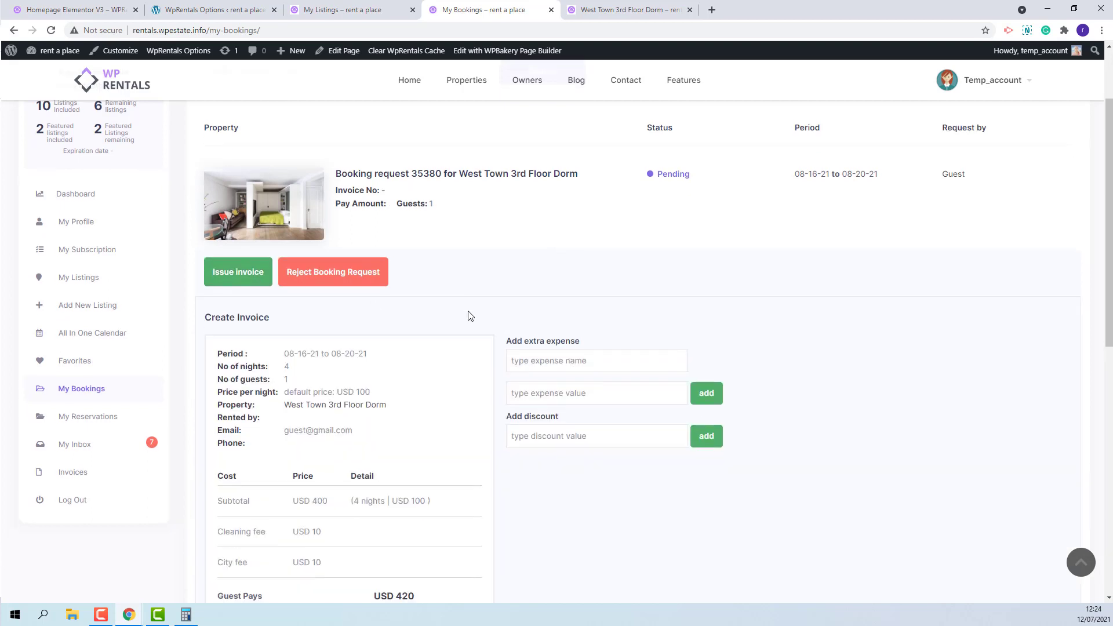